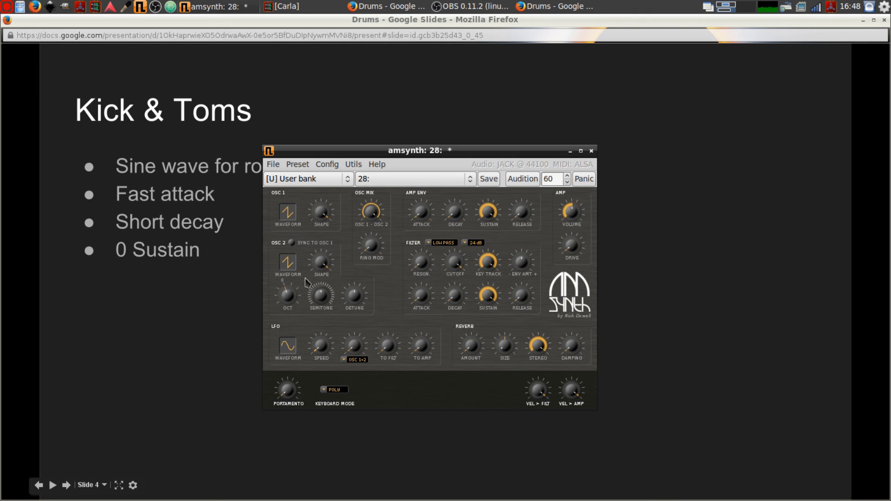
- Lower oscillator 2's octave and set its waveform to sine
{"action": "mouse_move", "coordinate": [294, 301]}
{"action": "left_click_drag", "start_coordinate": [293, 301], "coordinate": [288, 317]}
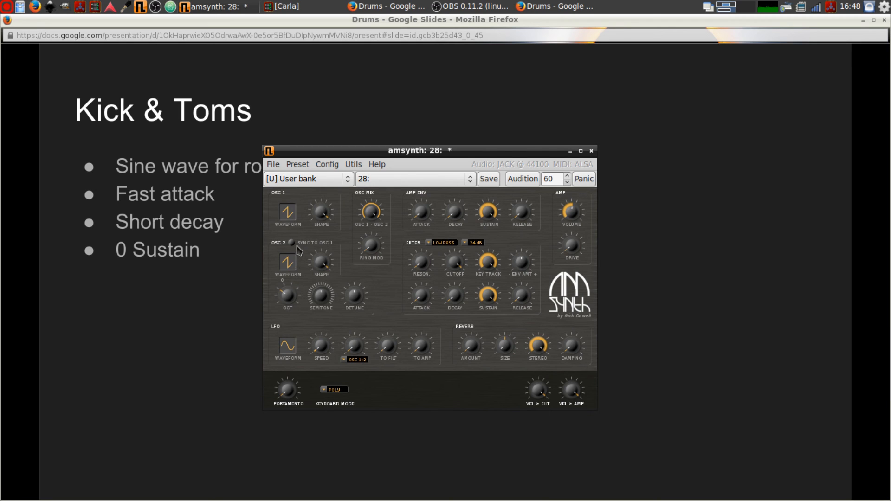
{"action": "left_click", "coordinate": [294, 269]}
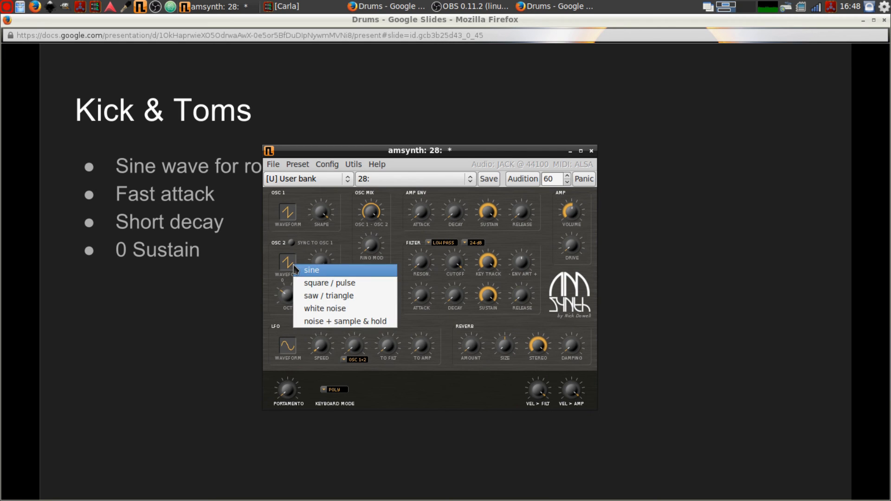
{"action": "left_click", "coordinate": [318, 271]}
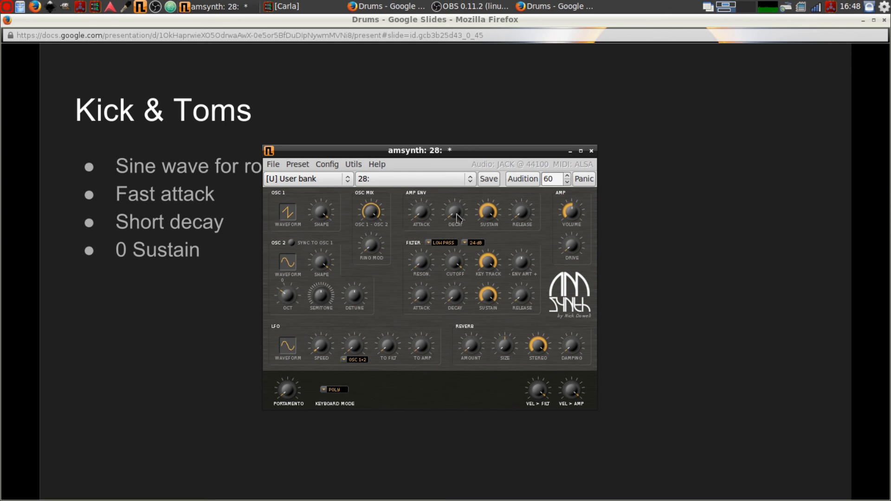
- Shape the amp envelope with a short decay, zero sustain and a short release
{"action": "left_click_drag", "start_coordinate": [457, 218], "coordinate": [632, 471]}
{"action": "mouse_move", "coordinate": [459, 217]}
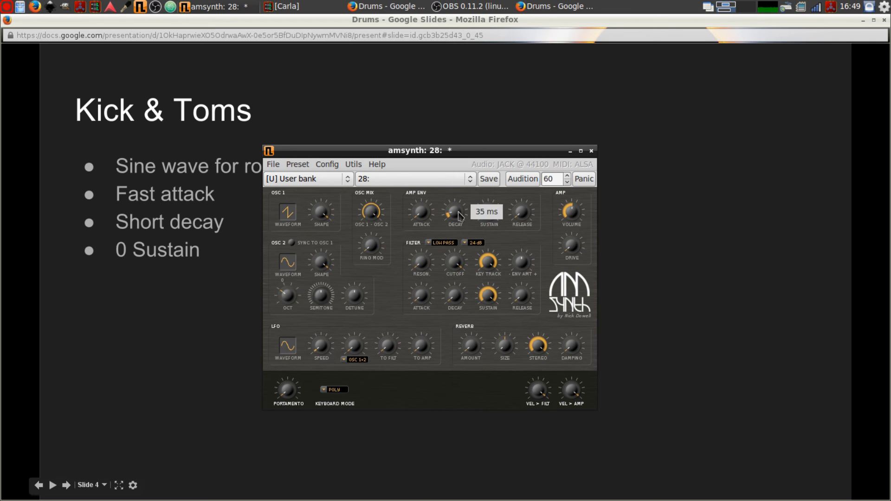
{"action": "left_click_drag", "start_coordinate": [459, 216], "coordinate": [448, 199]}
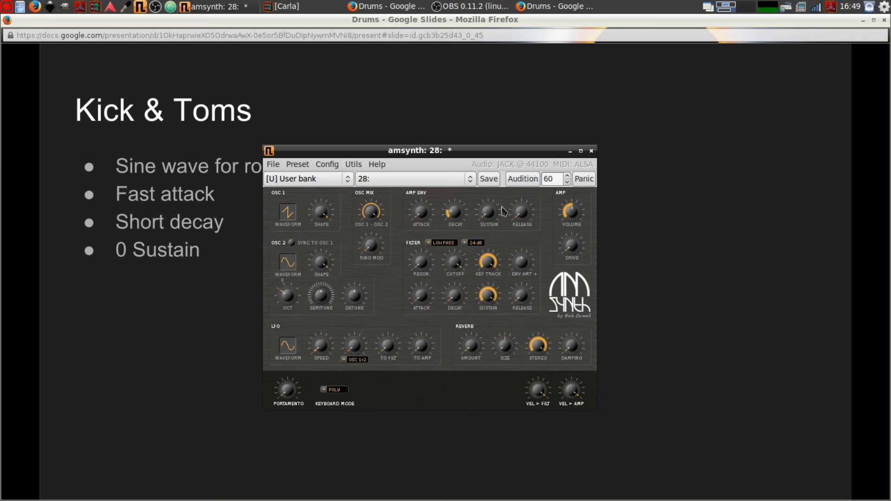
{"action": "left_click_drag", "start_coordinate": [521, 216], "coordinate": [520, 202]}
{"action": "left_click_drag", "start_coordinate": [459, 214], "coordinate": [462, 226]}
- Set the filter type to band pass and bring its cutoff down to a low setting
{"action": "left_click", "coordinate": [440, 245]}
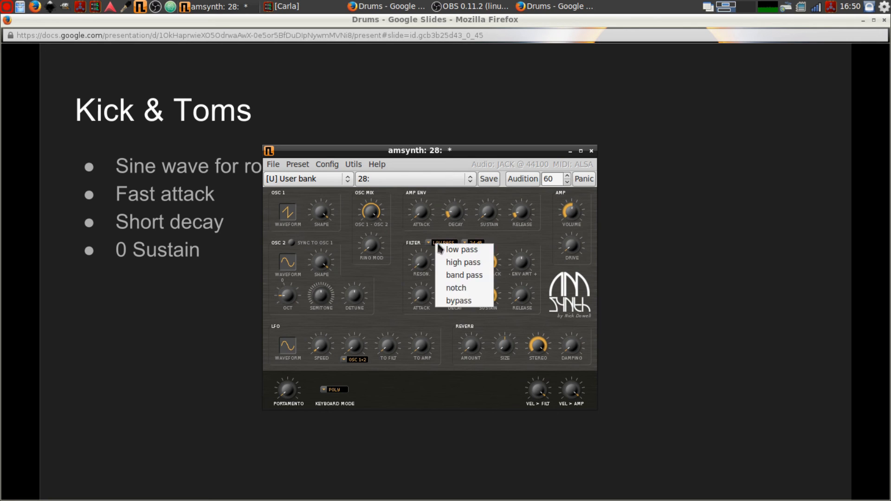
{"action": "left_click", "coordinate": [444, 274]}
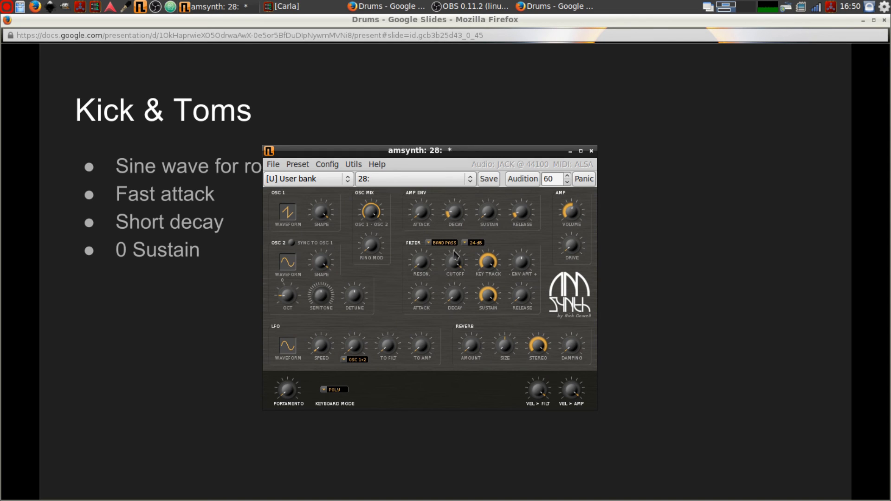
{"action": "left_click_drag", "start_coordinate": [456, 262], "coordinate": [506, 397]}
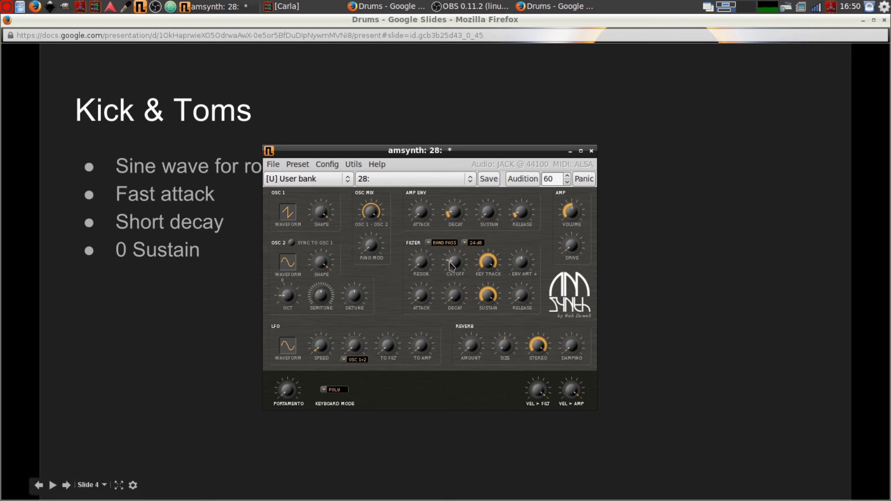
{"action": "mouse_move", "coordinate": [451, 265]}
{"action": "mouse_move", "coordinate": [454, 261]}
{"action": "left_mouse_down"}
{"action": "mouse_move", "coordinate": [467, 297]}
{"action": "mouse_move", "coordinate": [463, 236]}
{"action": "mouse_move", "coordinate": [471, 270]}
{"action": "mouse_move", "coordinate": [468, 262]}
{"action": "left_mouse_up"}
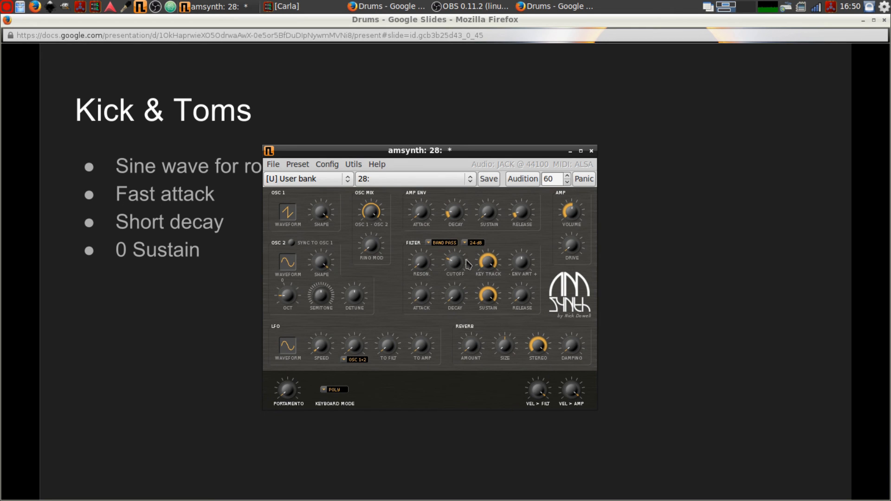
{"action": "left_click", "coordinate": [458, 264]}
- Raise the amp volume and save the patch in user bank slot 28
{"action": "left_click_drag", "start_coordinate": [575, 214], "coordinate": [574, 173]}
{"action": "left_click", "coordinate": [426, 182]}
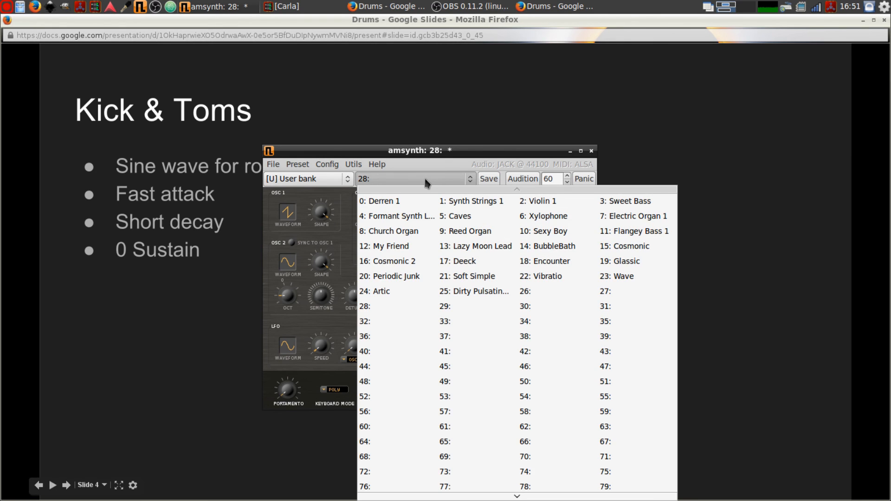
{"action": "left_click", "coordinate": [427, 182]}
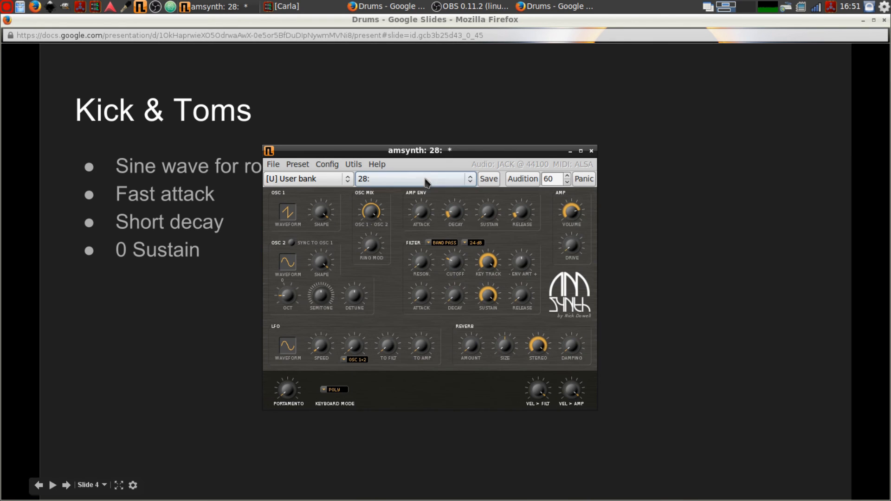
{"action": "left_click", "coordinate": [498, 184]}
{"action": "left_click", "coordinate": [408, 181]}
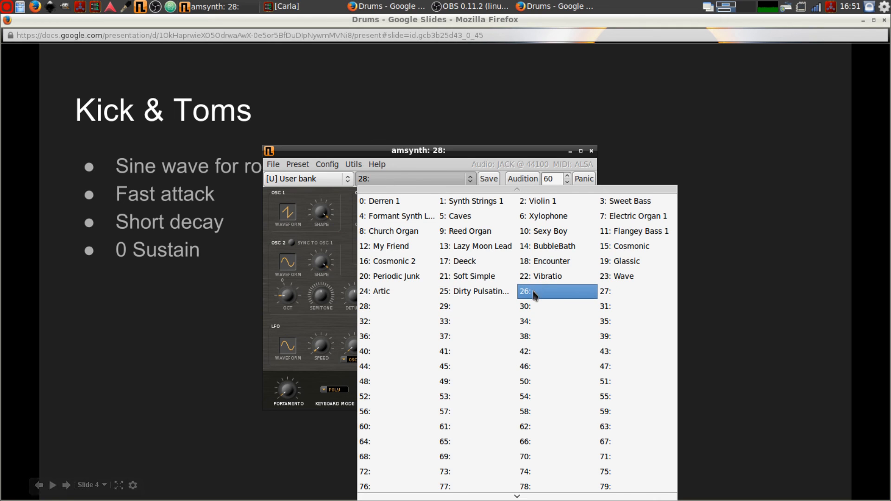
{"action": "left_click", "coordinate": [372, 307]}
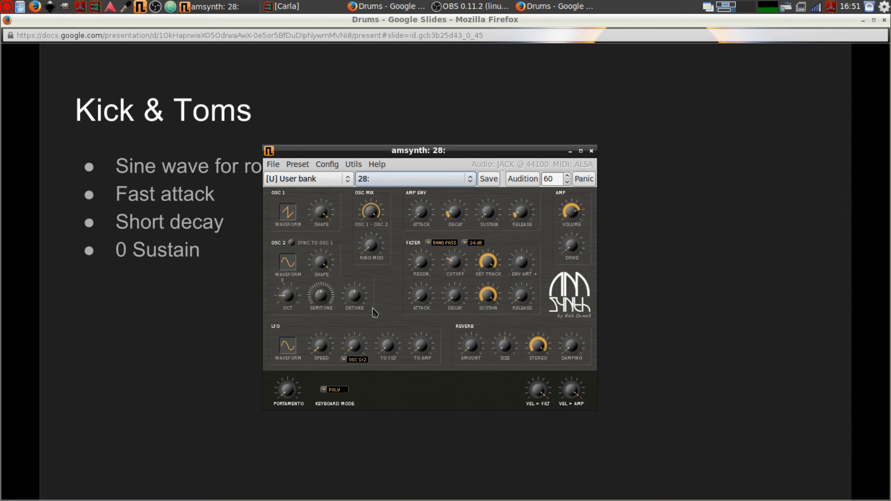
- Rename preset 28 to KickTom1 and save it
{"action": "left_click", "coordinate": [309, 167]}
{"action": "left_click", "coordinate": [319, 233]}
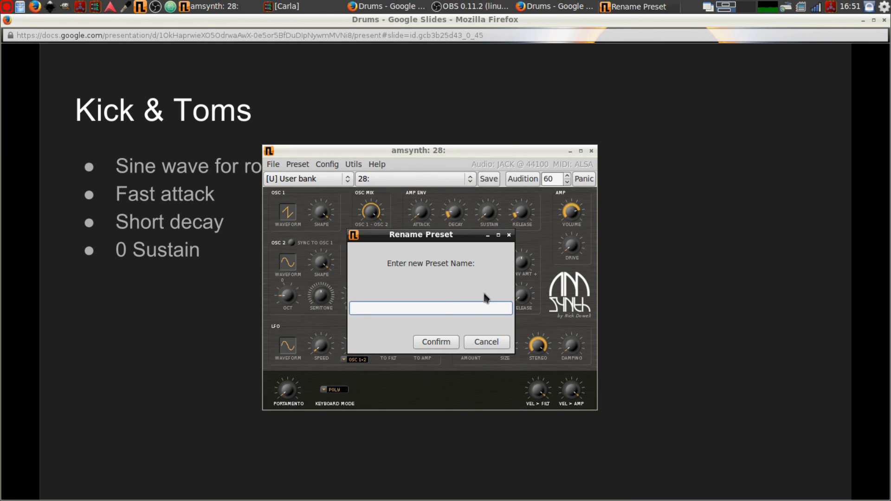
{"action": "type", "text": "KickTom1"}
{"action": "left_click", "coordinate": [434, 338]}
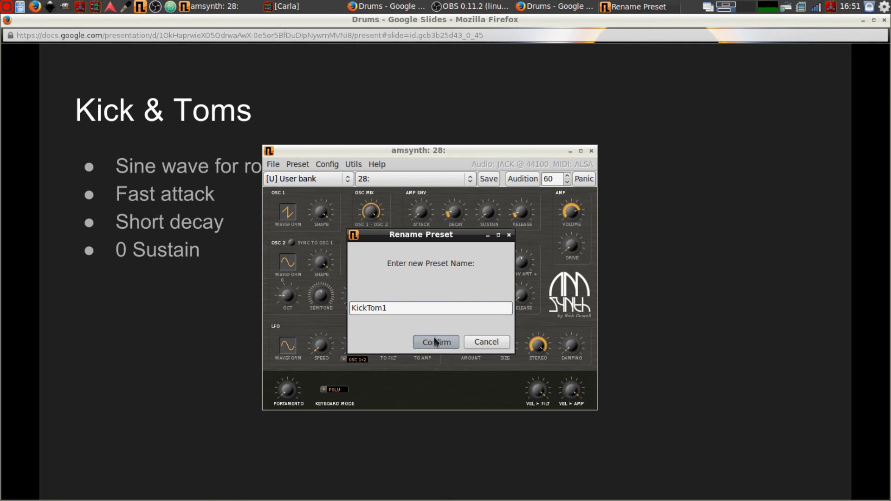
{"action": "left_click", "coordinate": [433, 180]}
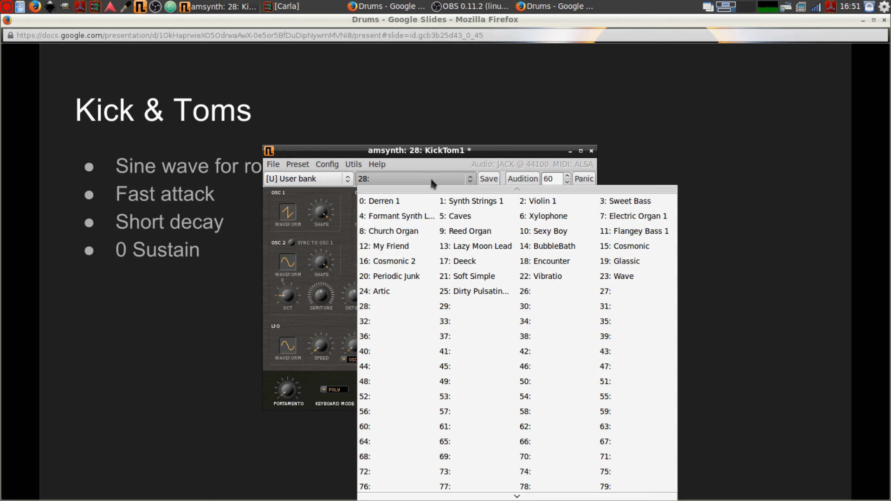
{"action": "left_click", "coordinate": [398, 308]}
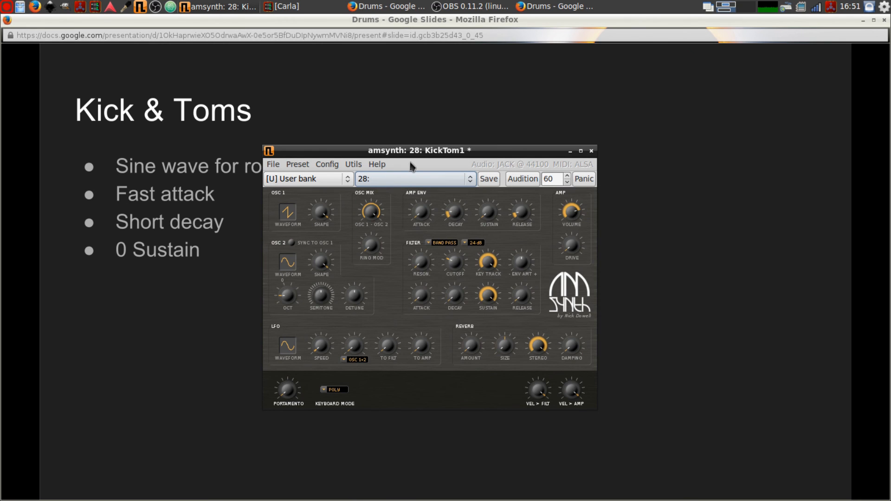
{"action": "left_click", "coordinate": [492, 181]}
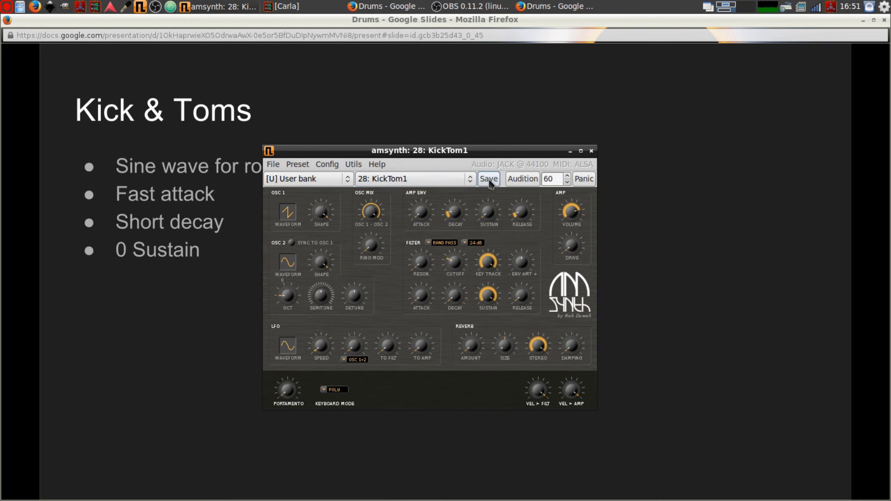
- Check the saved preset by loading 17: Deeck and switching back to 28: KickTom1
{"action": "left_click", "coordinate": [397, 182]}
{"action": "left_click", "coordinate": [428, 312]}
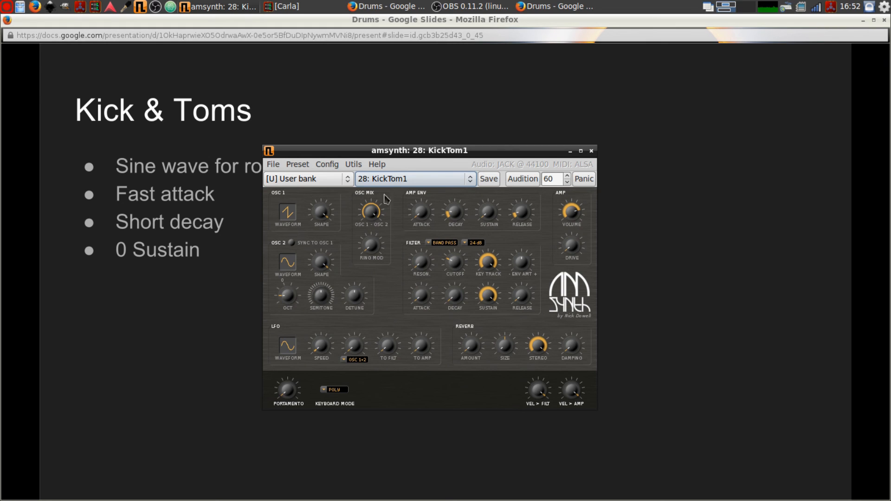
{"action": "left_click", "coordinate": [419, 179]}
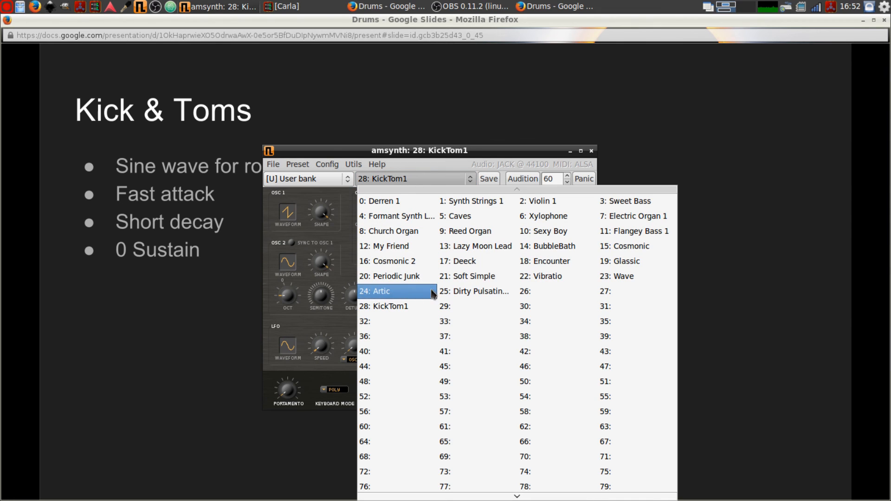
{"action": "left_click", "coordinate": [472, 262]}
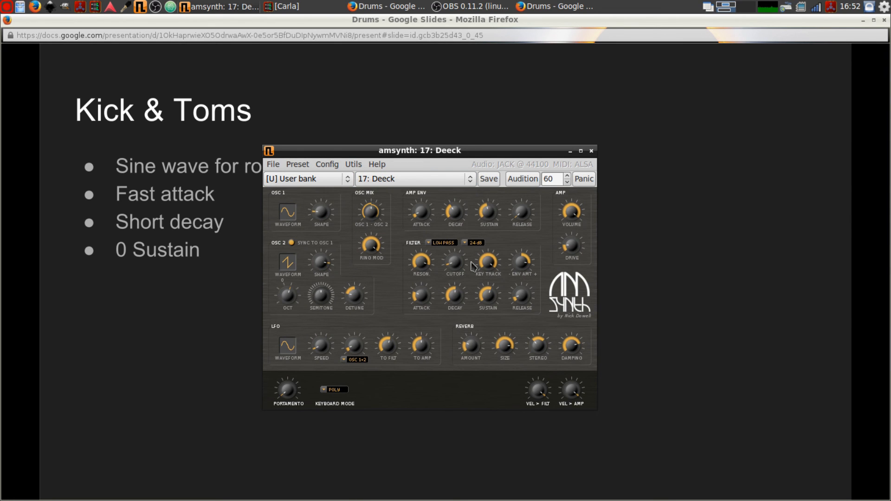
{"action": "left_click", "coordinate": [437, 184]}
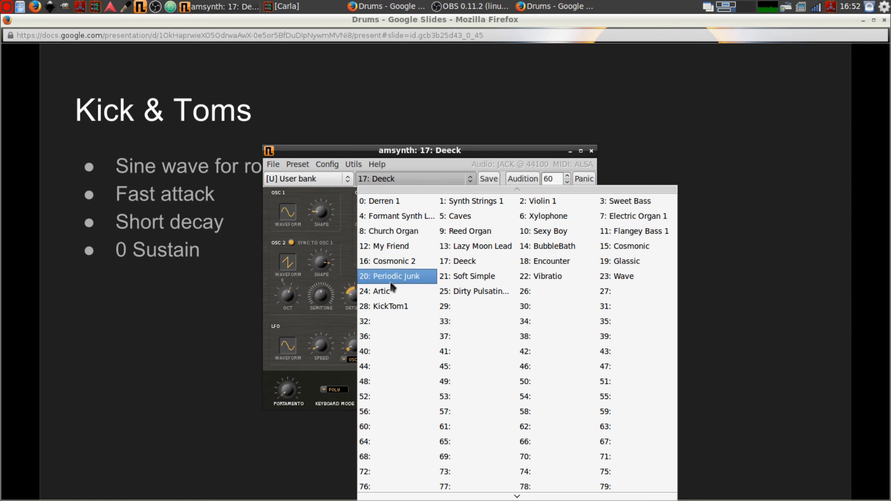
{"action": "left_click", "coordinate": [404, 307]}
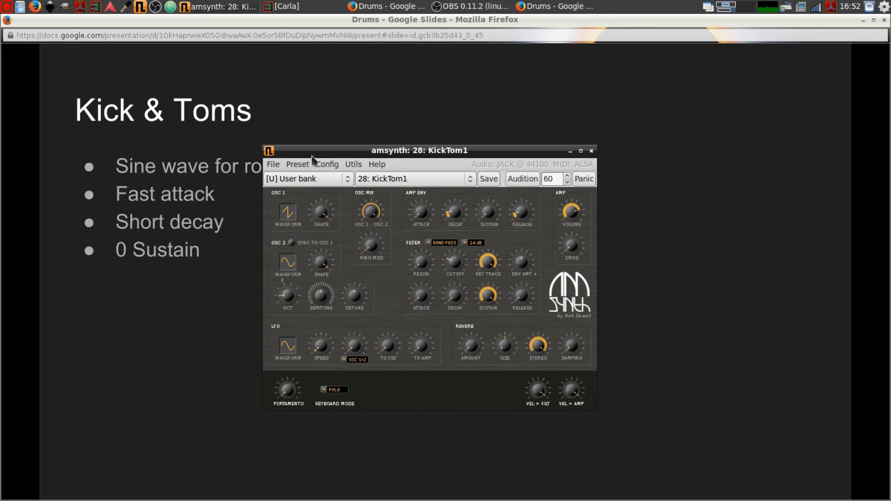
- Advance the presentation to the Snare slide and bring amsynth back to the front
{"action": "left_click", "coordinate": [413, 96]}
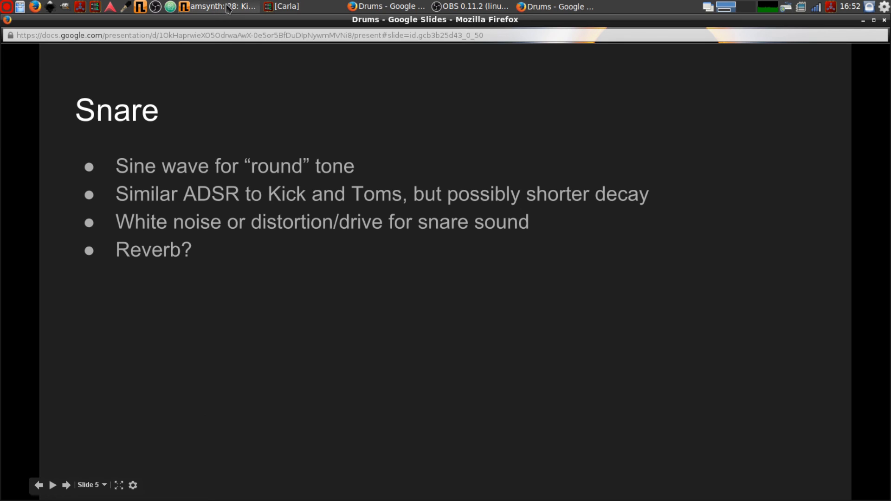
{"action": "left_click", "coordinate": [223, 6]}
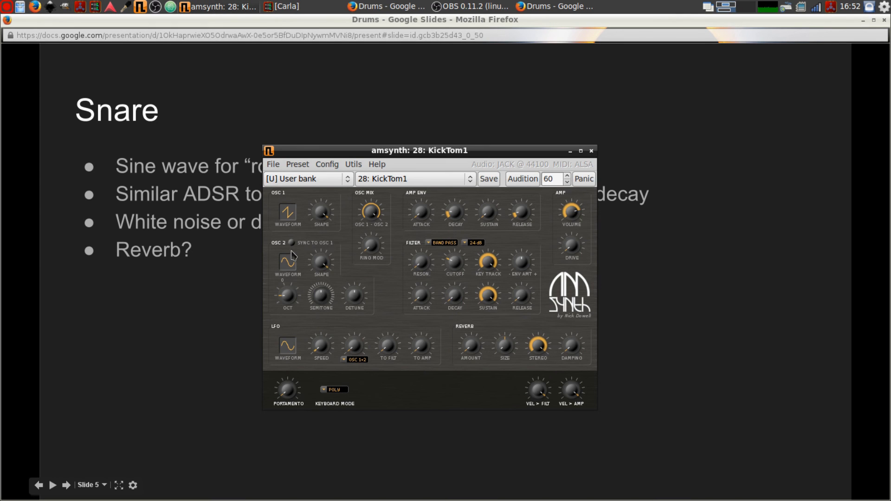
- On the KickTom1 preset, raise oscillator 2's octave and set oscillator 1 to sine and oscillator 2 to white noise
{"action": "left_click_drag", "start_coordinate": [289, 297], "coordinate": [291, 277]}
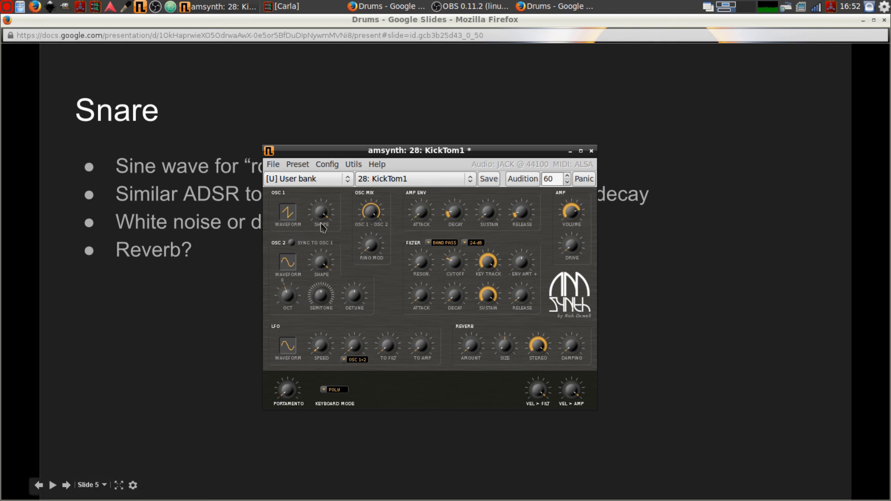
{"action": "left_click", "coordinate": [288, 213]}
{"action": "left_click", "coordinate": [290, 214]}
{"action": "left_click", "coordinate": [288, 213]}
{"action": "left_click", "coordinate": [308, 218]}
{"action": "left_click", "coordinate": [288, 262]}
{"action": "left_click", "coordinate": [304, 310]}
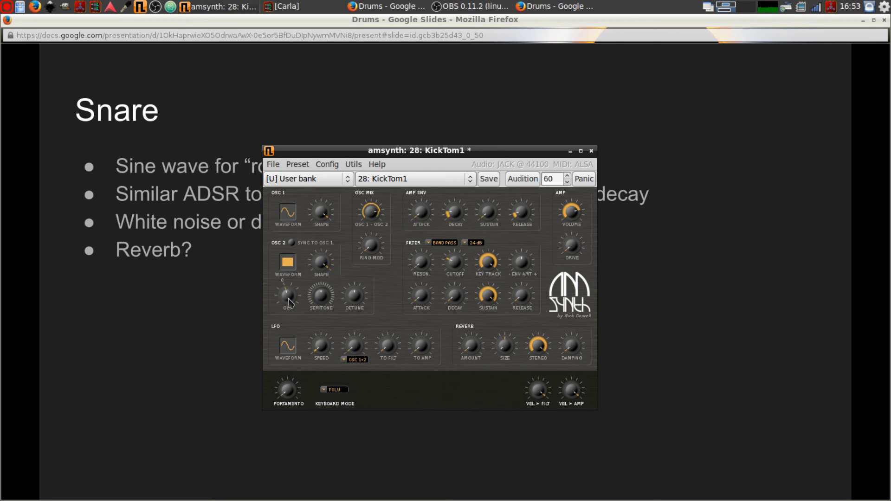
- Load empty preset slot 29 and set oscillator 1 to sine and oscillator 2 to white noise
{"action": "left_click", "coordinate": [423, 179]}
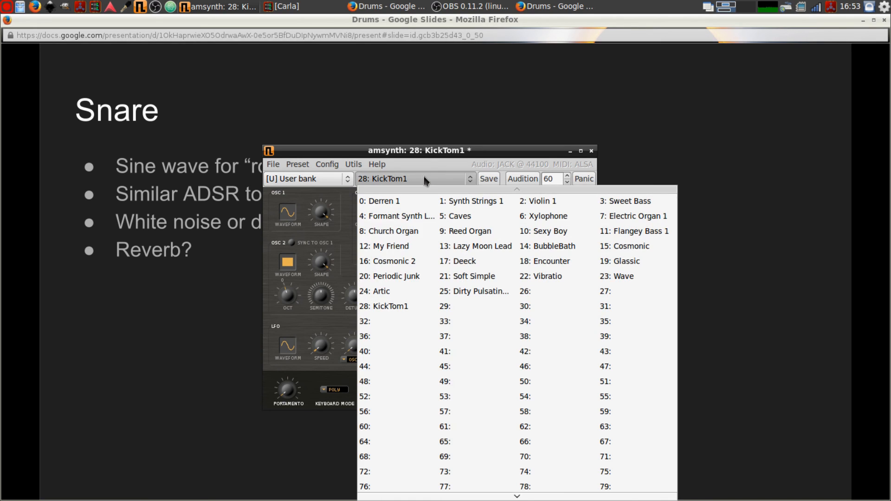
{"action": "left_click", "coordinate": [458, 311]}
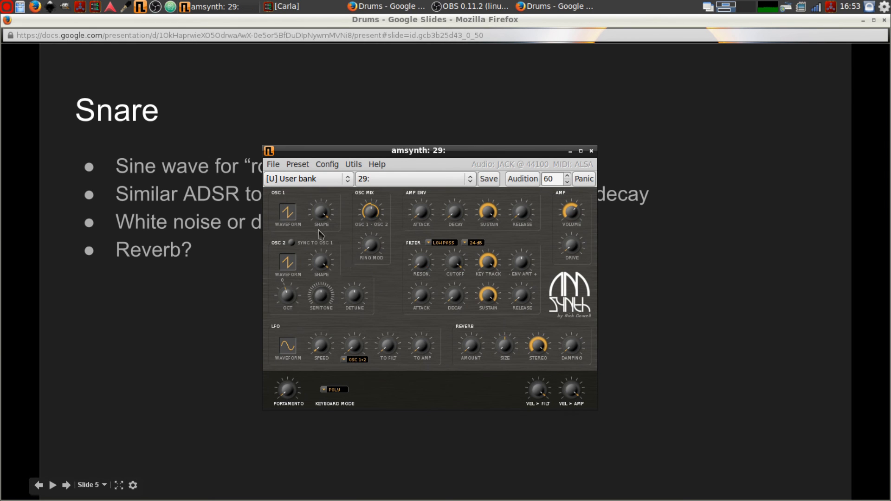
{"action": "left_click", "coordinate": [289, 214]}
{"action": "left_click", "coordinate": [307, 215]}
{"action": "left_click", "coordinate": [288, 261]}
{"action": "left_click", "coordinate": [316, 300]}
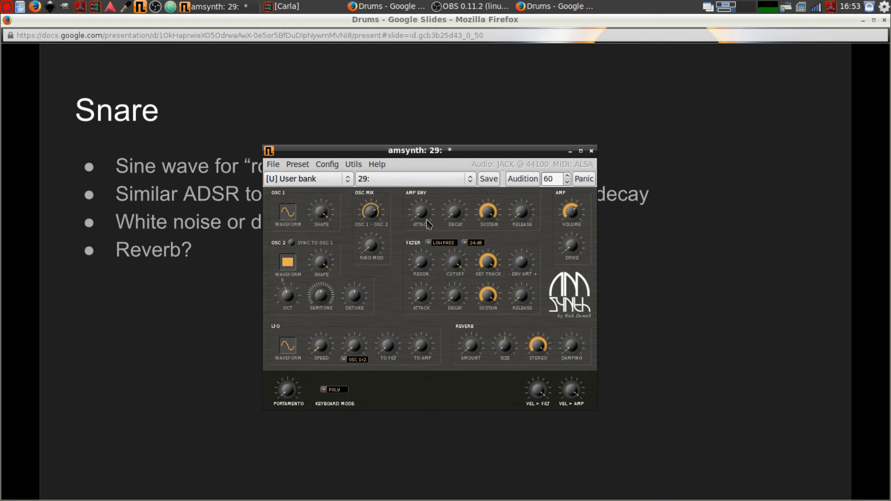
- Give the snare patch's amp envelope zero sustain, a short decay and a short release
{"action": "mouse_move", "coordinate": [495, 227]}
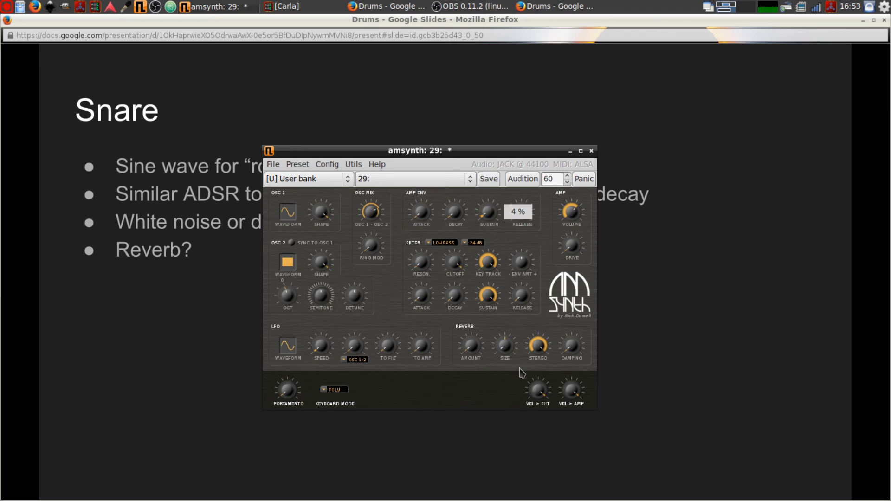
{"action": "mouse_move", "coordinate": [456, 221]}
{"action": "mouse_move", "coordinate": [457, 220]}
{"action": "left_mouse_down"}
{"action": "mouse_move", "coordinate": [457, 203]}
{"action": "mouse_move", "coordinate": [455, 212]}
{"action": "left_mouse_up"}
{"action": "left_click_drag", "start_coordinate": [523, 217], "coordinate": [524, 184]}
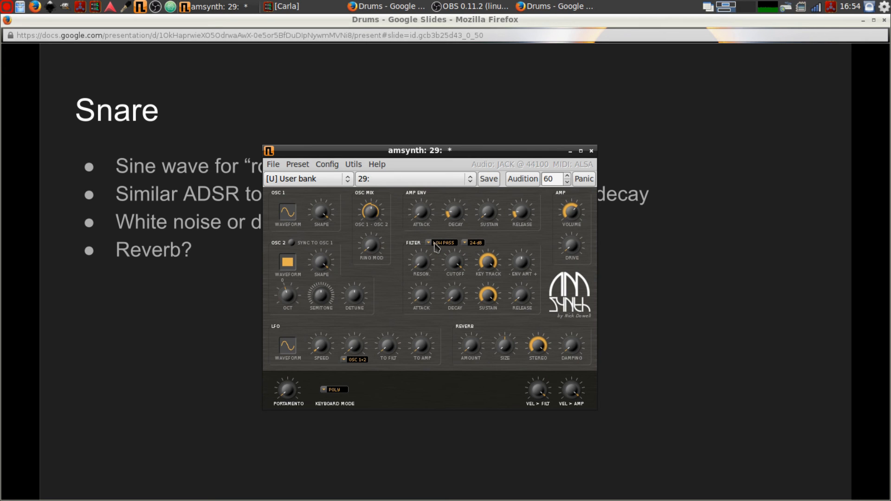
- Try a band-pass filter on the snare patch and sweep its cutoff down
{"action": "left_click", "coordinate": [432, 246]}
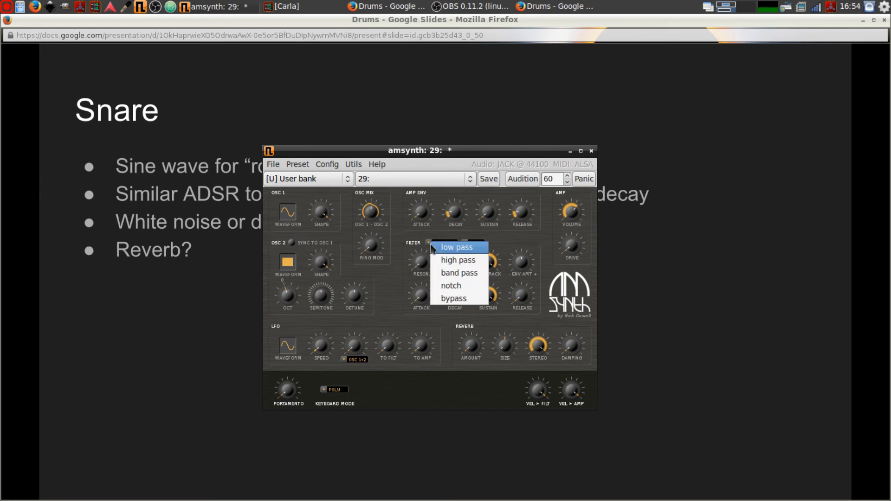
{"action": "left_click", "coordinate": [443, 276]}
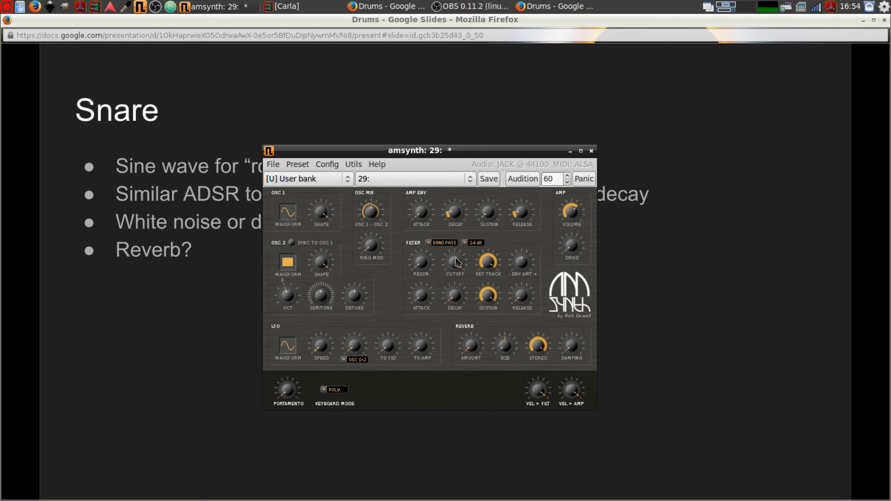
{"action": "left_click_drag", "start_coordinate": [456, 260], "coordinate": [463, 325]}
- Switch the snare's filter to high pass with a lowered cutoff and add a little amp drive
{"action": "left_click", "coordinate": [437, 243]}
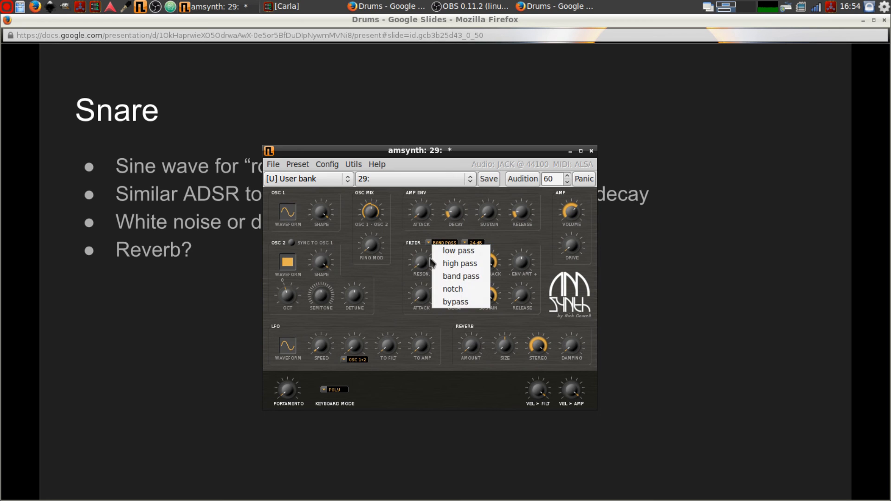
{"action": "left_click", "coordinate": [448, 264]}
{"action": "left_click_drag", "start_coordinate": [451, 266], "coordinate": [477, 330]}
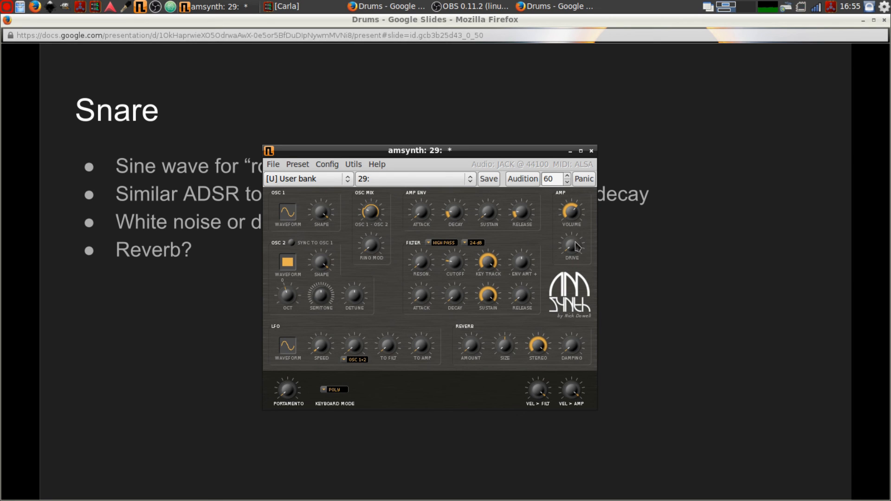
{"action": "left_click_drag", "start_coordinate": [575, 248], "coordinate": [579, 273]}
{"action": "left_click_drag", "start_coordinate": [575, 243], "coordinate": [575, 273]}
- Give the snare a small amount of reverb with a slightly larger size and moderate damping
{"action": "mouse_move", "coordinate": [475, 353]}
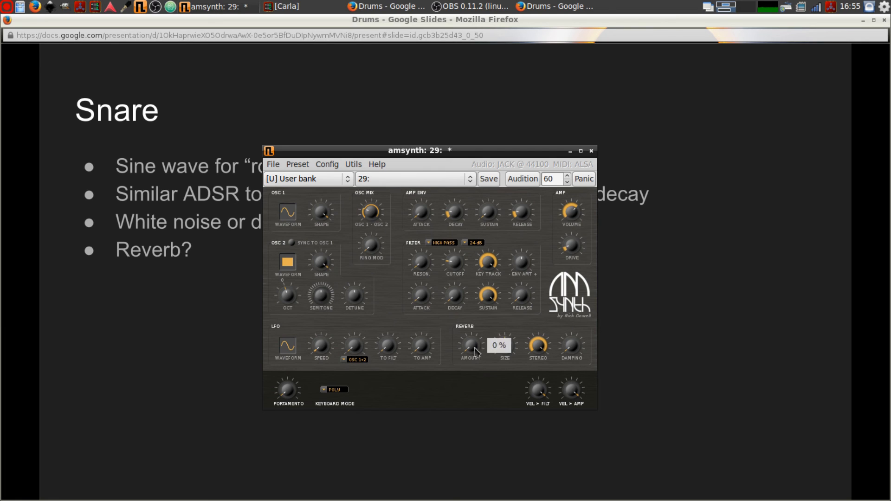
{"action": "left_click_drag", "start_coordinate": [475, 353], "coordinate": [470, 308]}
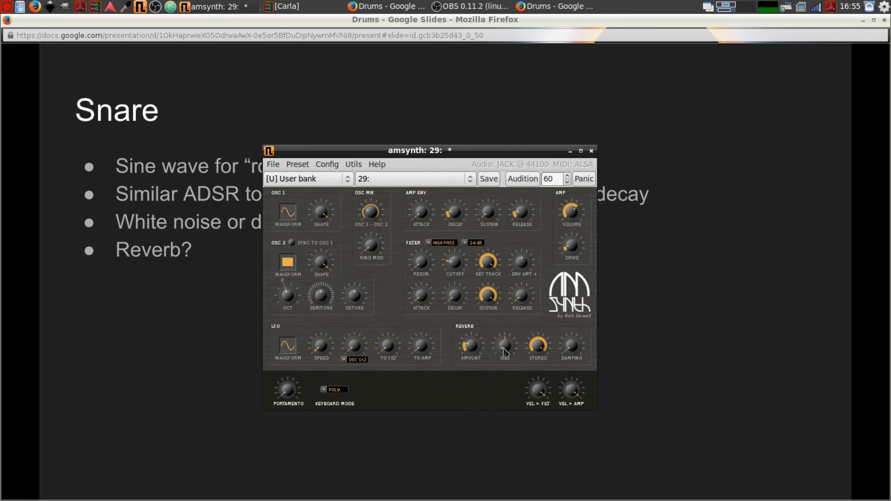
{"action": "left_click_drag", "start_coordinate": [505, 353], "coordinate": [499, 292]}
{"action": "mouse_move", "coordinate": [509, 350]}
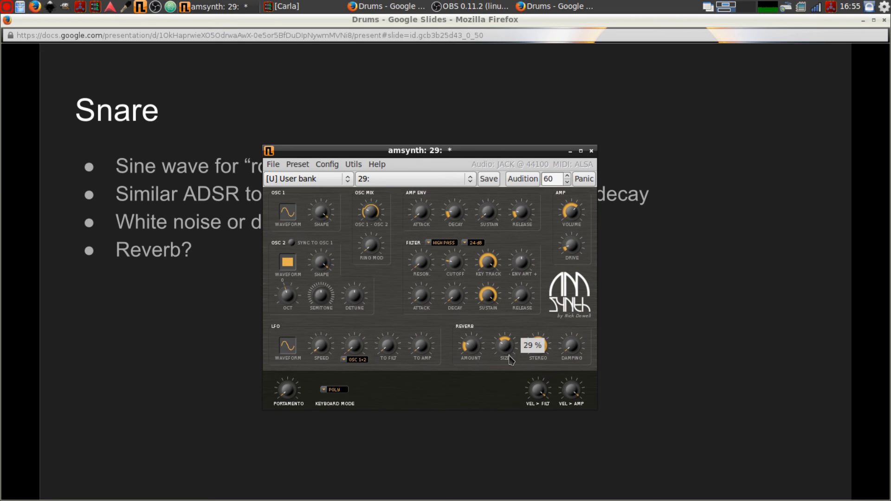
{"action": "left_click_drag", "start_coordinate": [510, 359], "coordinate": [514, 369]}
{"action": "left_click_drag", "start_coordinate": [505, 346], "coordinate": [510, 354]}
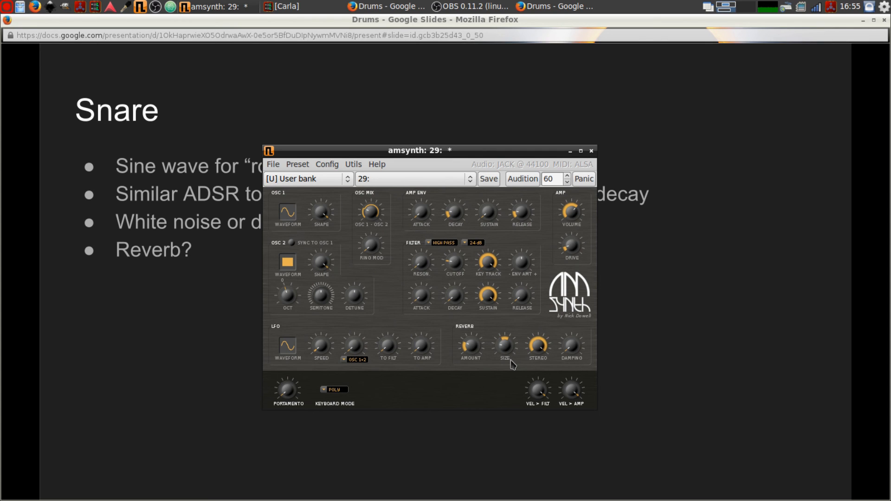
{"action": "left_click_drag", "start_coordinate": [503, 347], "coordinate": [514, 365]}
{"action": "left_click_drag", "start_coordinate": [468, 351], "coordinate": [475, 367]}
{"action": "left_click_drag", "start_coordinate": [574, 350], "coordinate": [561, 284]}
{"action": "left_click_drag", "start_coordinate": [506, 349], "coordinate": [471, 340]}
- Save the snare patch in slot 29, rename the preset Snare1 and save it again
{"action": "left_click", "coordinate": [489, 179]}
{"action": "left_click", "coordinate": [297, 165]}
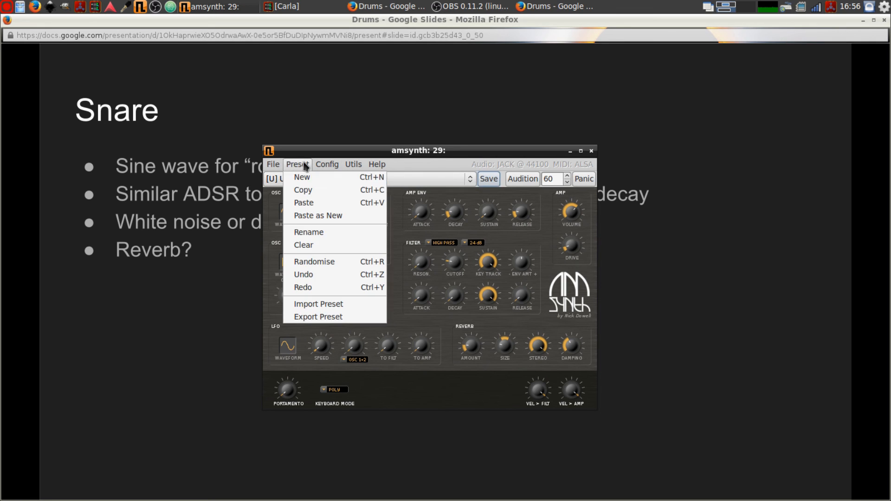
{"action": "left_click", "coordinate": [309, 232]}
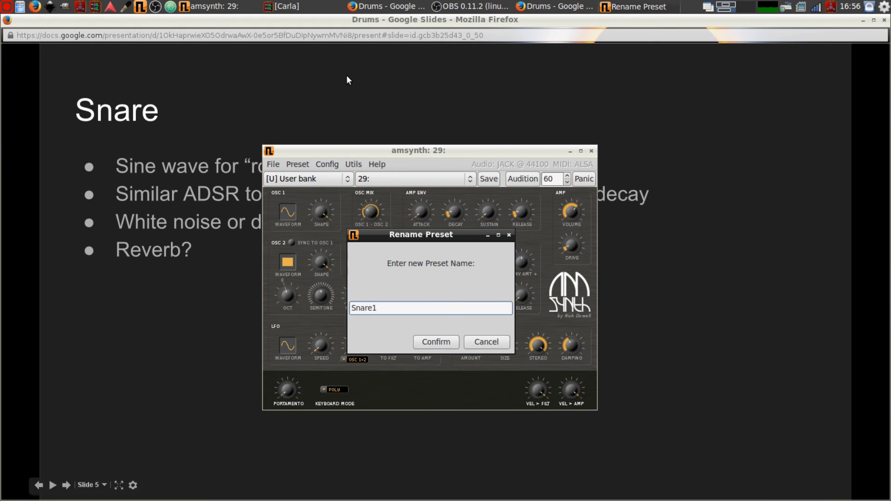
{"action": "left_click", "coordinate": [436, 342]}
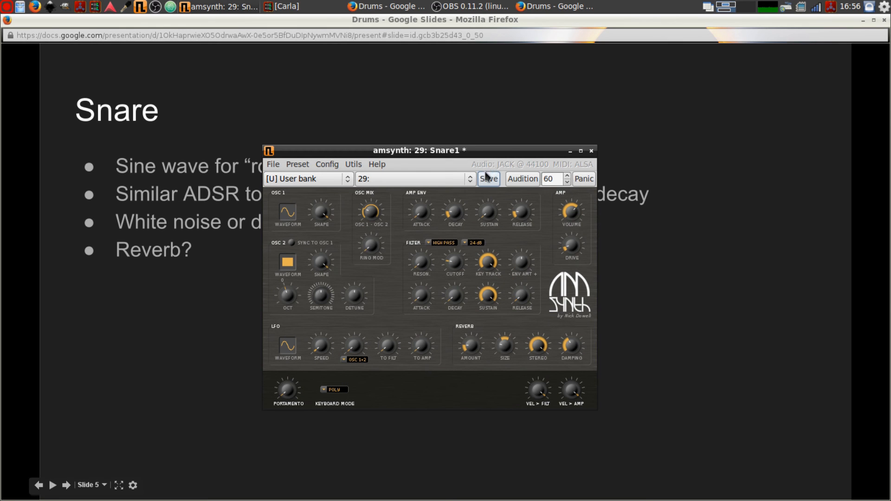
{"action": "left_click", "coordinate": [487, 179]}
- Load the KickTom1 preset, then return to Snare1 to compare the two sounds
{"action": "left_click", "coordinate": [459, 182]}
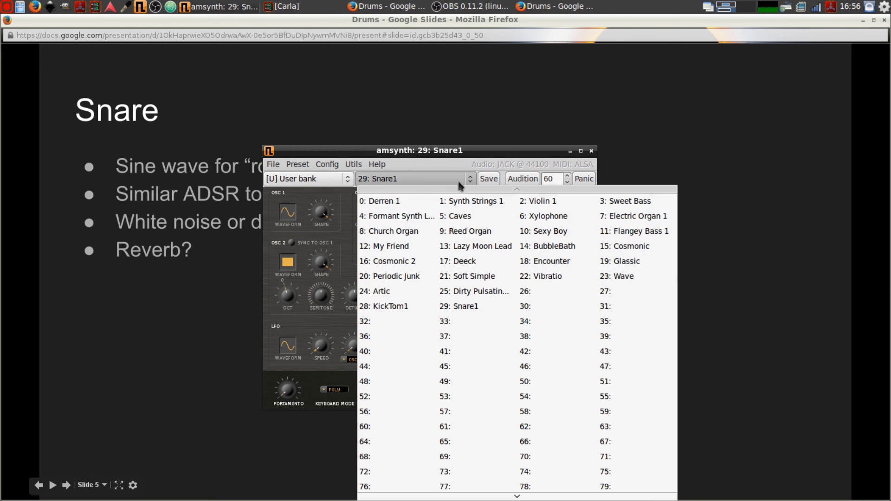
{"action": "left_click", "coordinate": [417, 309]}
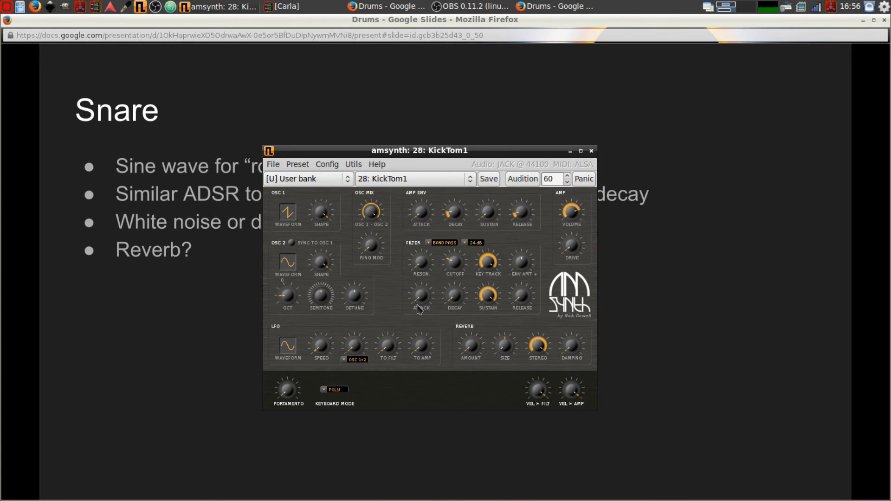
{"action": "left_click", "coordinate": [417, 183]}
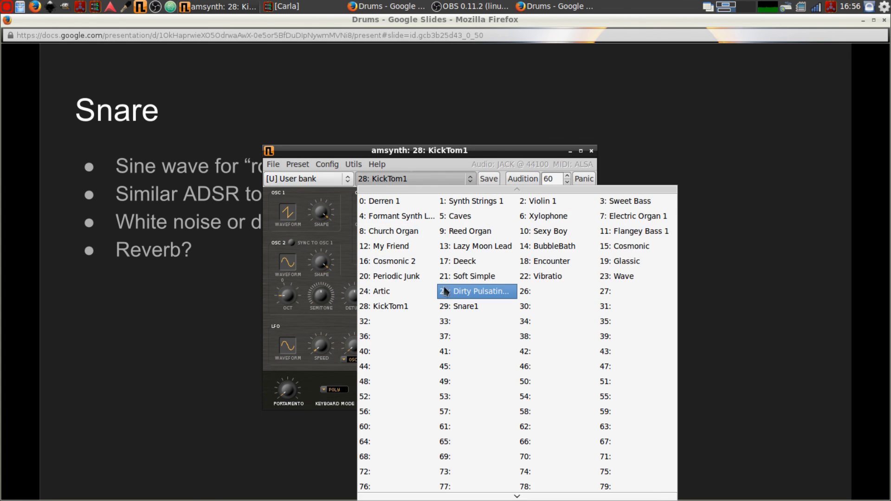
{"action": "left_click", "coordinate": [466, 307]}
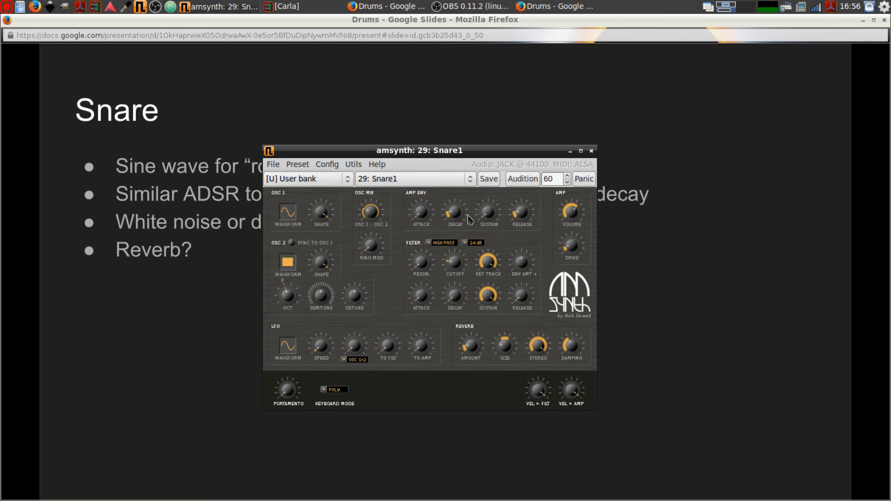
- Fine-tune the amp envelope decay of Snare1 and save the preset
{"action": "left_click_drag", "start_coordinate": [459, 217], "coordinate": [458, 216]}
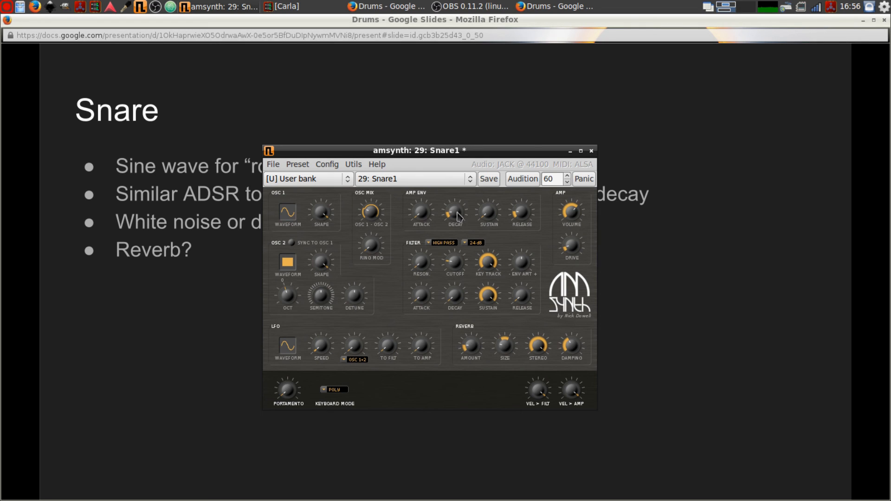
{"action": "left_click_drag", "start_coordinate": [457, 213], "coordinate": [459, 214]}
{"action": "left_click", "coordinate": [488, 179]}
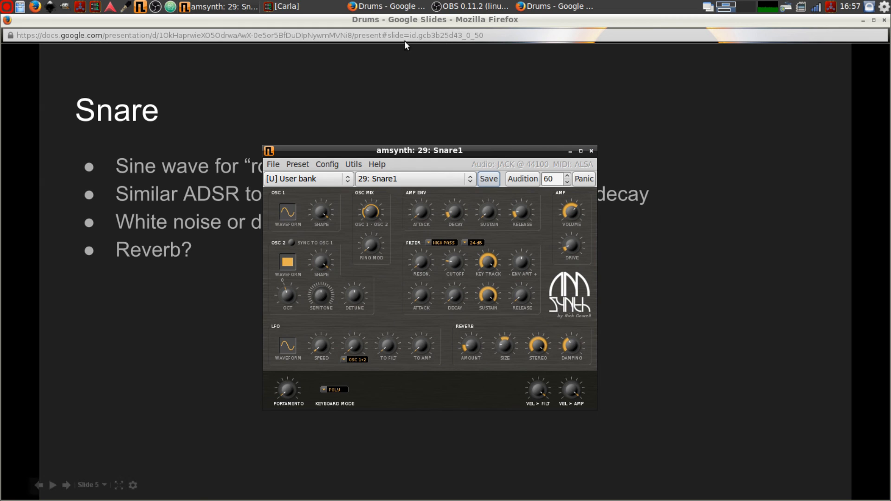
- Advance the presentation to the Cymbals slide and bring amsynth back in front of it
{"action": "left_click", "coordinate": [395, 79]}
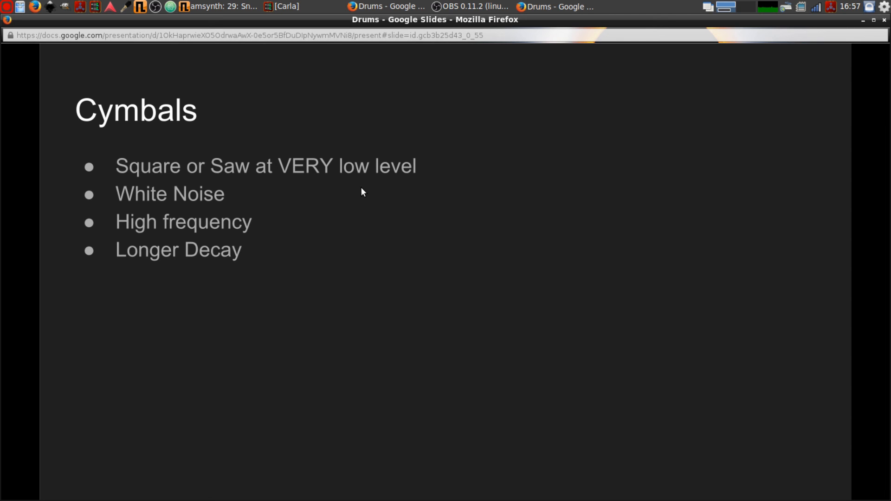
{"action": "left_click", "coordinate": [215, 6]}
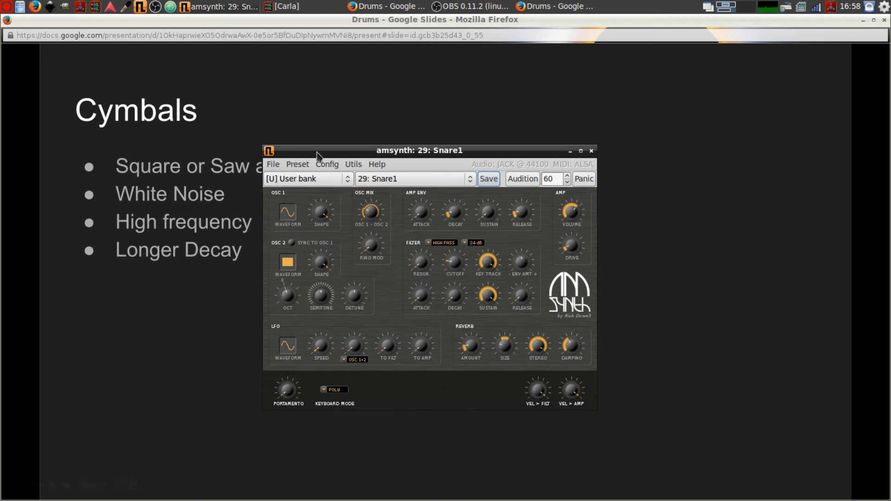
{"action": "left_click_drag", "start_coordinate": [318, 150], "coordinate": [304, 162]}
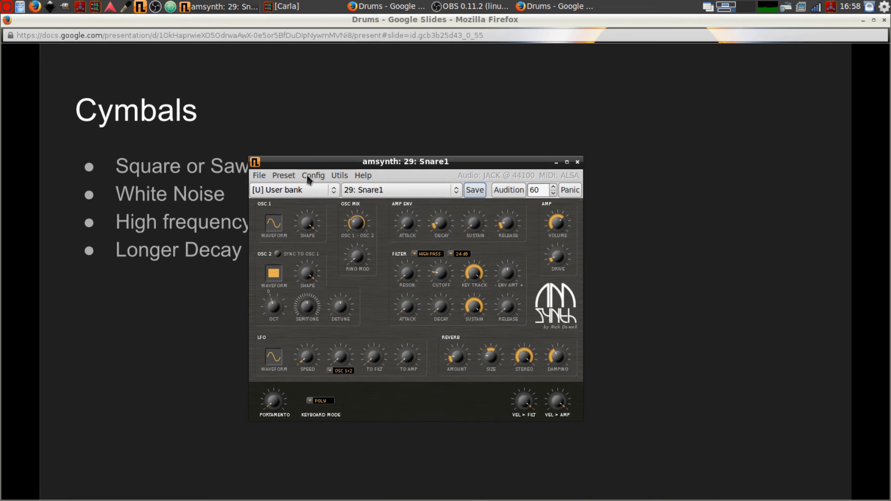
- Load empty preset slot 30 and set oscillator 2 to white noise
{"action": "left_click", "coordinate": [432, 190]}
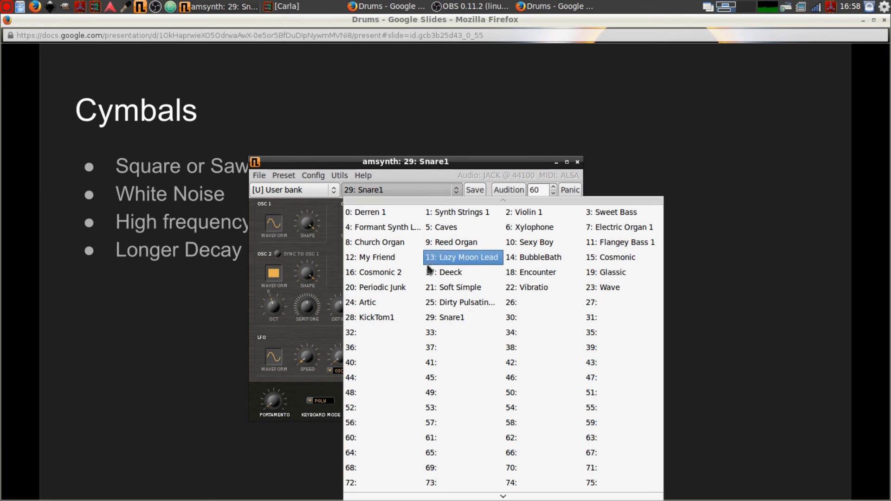
{"action": "left_click", "coordinate": [523, 322]}
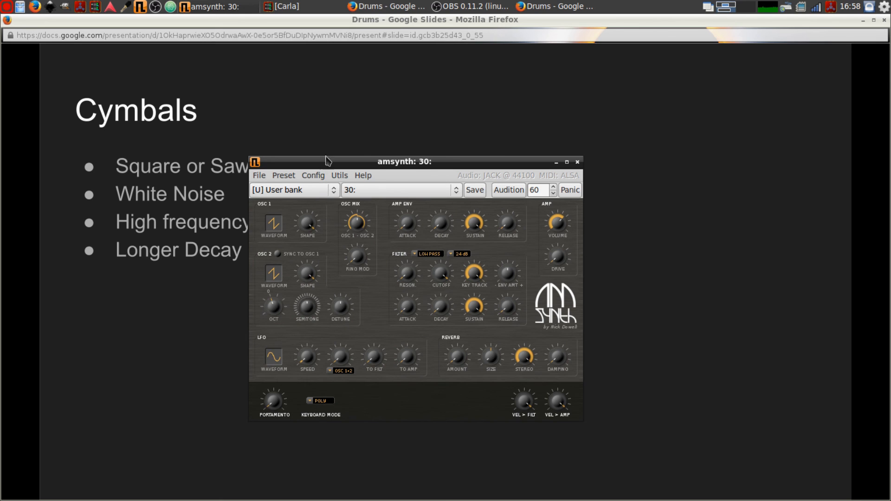
{"action": "left_click_drag", "start_coordinate": [320, 165], "coordinate": [312, 137]}
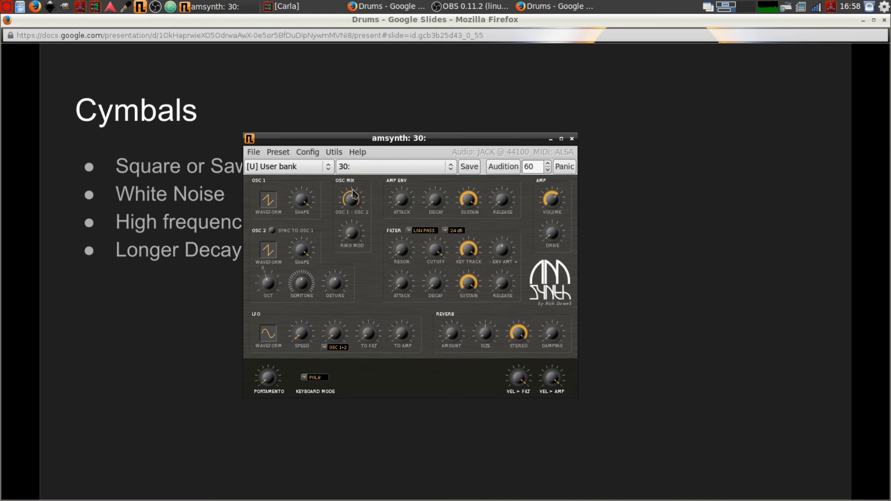
{"action": "left_click", "coordinate": [267, 253]}
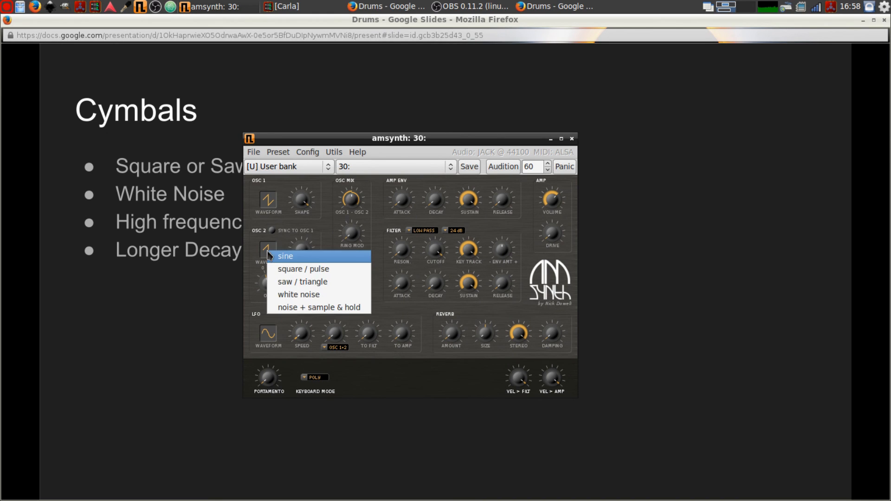
{"action": "left_click", "coordinate": [307, 296]}
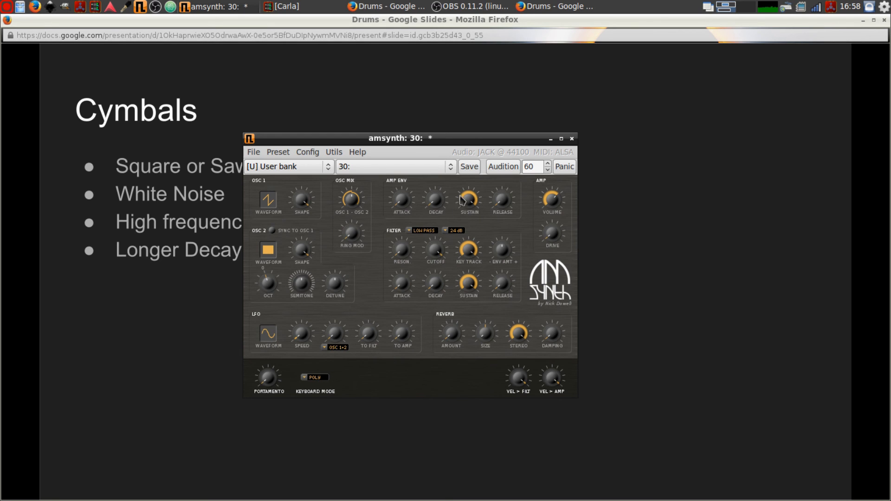
- Give the cymbal patch's amp envelope zero sustain, a moderate decay and a short release
{"action": "left_click_drag", "start_coordinate": [462, 200], "coordinate": [427, 186]}
{"action": "left_click_drag", "start_coordinate": [467, 205], "coordinate": [464, 192]}
{"action": "left_click_drag", "start_coordinate": [470, 199], "coordinate": [444, 184]}
{"action": "left_click_drag", "start_coordinate": [501, 207], "coordinate": [499, 185]}
- Set oscillator 1 to square / pulse and the filter to high pass with a fairly high cutoff
{"action": "left_click", "coordinate": [274, 203]}
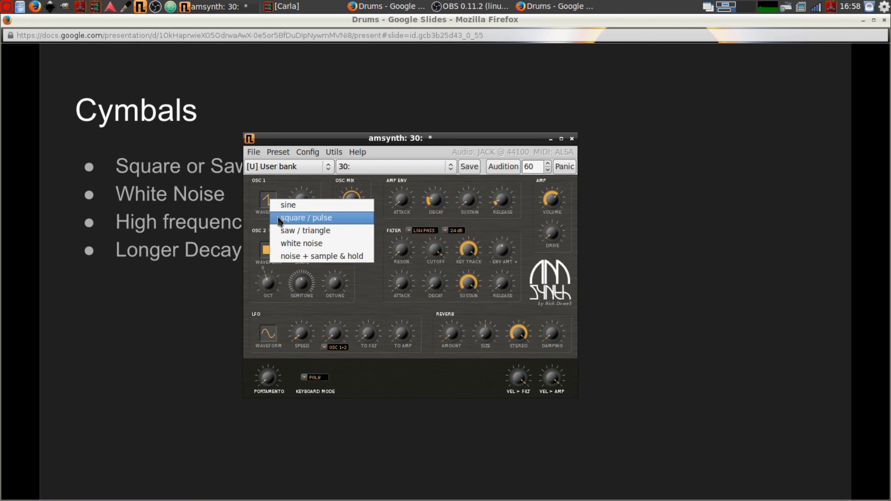
{"action": "left_click", "coordinate": [280, 218]}
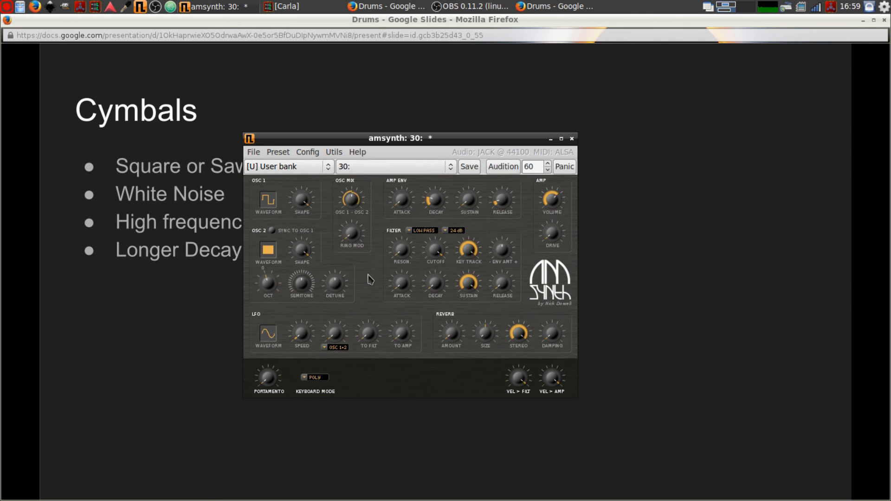
{"action": "left_click", "coordinate": [412, 236]}
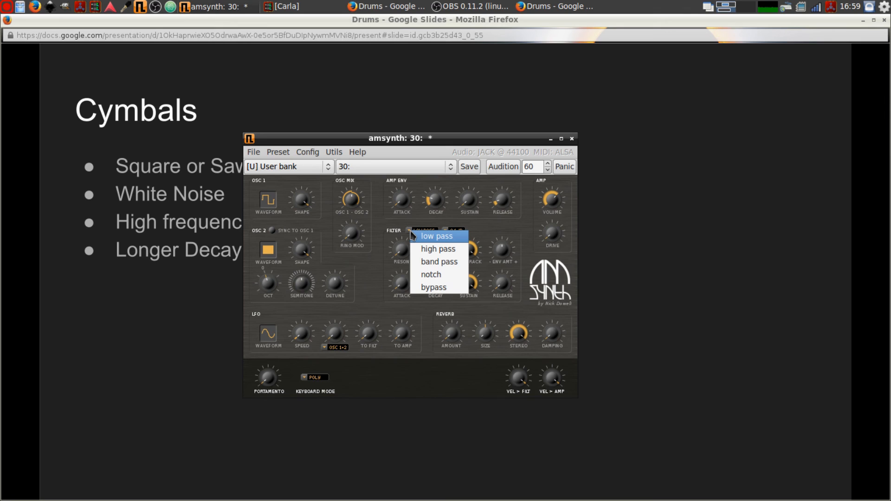
{"action": "left_click", "coordinate": [419, 249]}
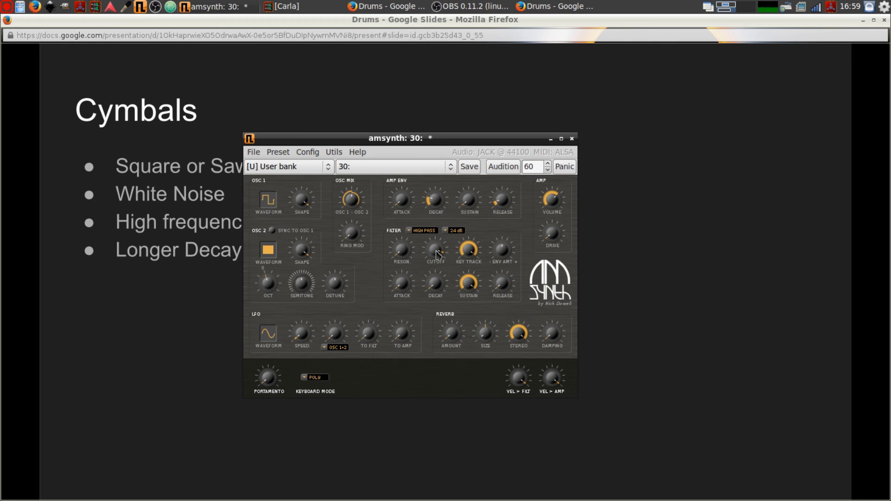
{"action": "left_click_drag", "start_coordinate": [437, 251], "coordinate": [439, 260]}
{"action": "scroll", "coordinate": [438, 202], "scroll_direction": "up", "scroll_amount": 2}
- Lengthen the decay and release of the cymbal's amp envelope
{"action": "left_click_drag", "start_coordinate": [437, 203], "coordinate": [437, 197]}
{"action": "left_click_drag", "start_coordinate": [507, 205], "coordinate": [504, 188]}
- Add a touch of amp drive and a small amount of reverb to the cymbal patch
{"action": "mouse_move", "coordinate": [555, 237]}
{"action": "left_mouse_down"}
{"action": "mouse_move", "coordinate": [553, 220]}
{"action": "mouse_move", "coordinate": [551, 231]}
{"action": "left_mouse_up"}
{"action": "left_click_drag", "start_coordinate": [485, 336], "coordinate": [486, 334]}
{"action": "left_click_drag", "start_coordinate": [449, 336], "coordinate": [490, 344]}
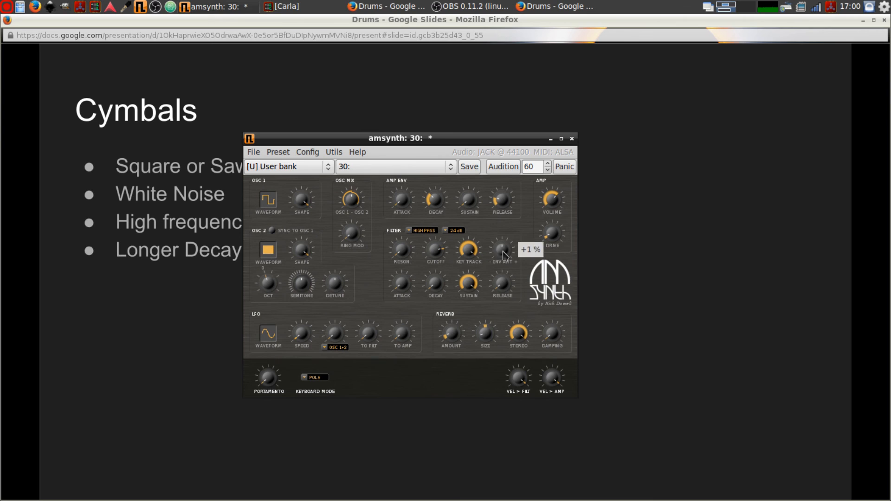
- Set the cymbal's filter envelope to zero sustain with a short decay
{"action": "mouse_move", "coordinate": [501, 255]}
{"action": "left_mouse_down"}
{"action": "mouse_move", "coordinate": [496, 219]}
{"action": "mouse_move", "coordinate": [526, 333]}
{"action": "mouse_move", "coordinate": [507, 252]}
{"action": "left_mouse_up"}
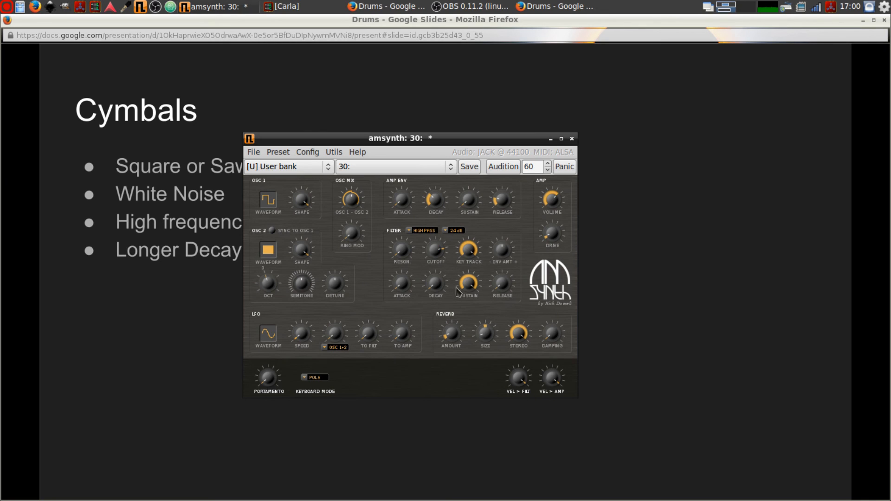
{"action": "left_click_drag", "start_coordinate": [457, 290], "coordinate": [522, 499]}
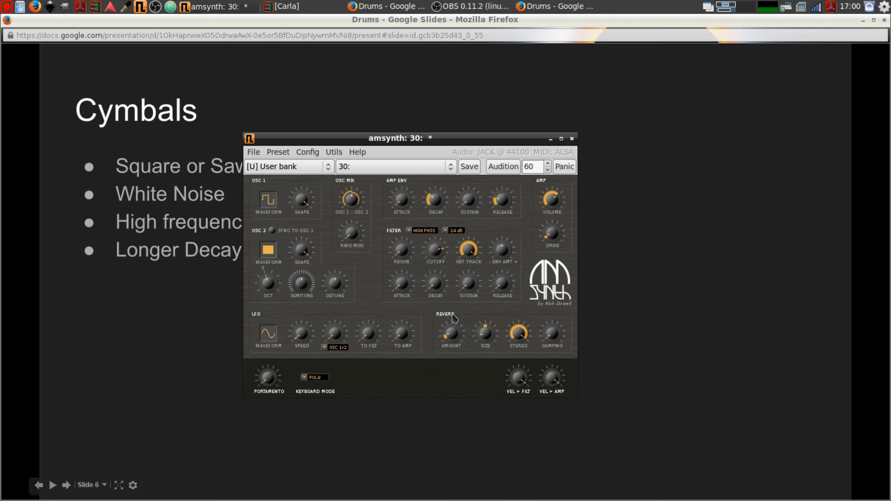
{"action": "left_click_drag", "start_coordinate": [435, 287], "coordinate": [434, 276]}
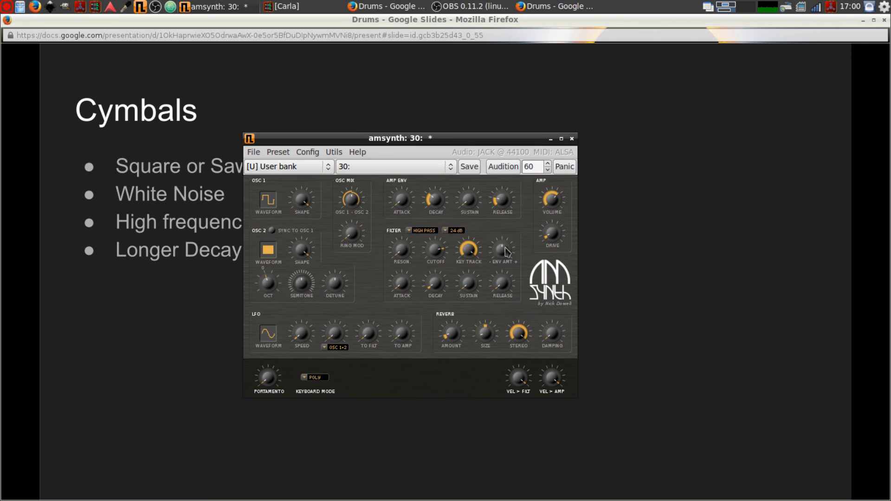
- Give the filter envelope a negative amount and a short release, and slightly shorten the amp decay
{"action": "left_click_drag", "start_coordinate": [506, 251], "coordinate": [501, 190]}
{"action": "left_click_drag", "start_coordinate": [502, 251], "coordinate": [567, 461]}
{"action": "mouse_move", "coordinate": [440, 288]}
{"action": "left_click_drag", "start_coordinate": [435, 282], "coordinate": [437, 281]}
{"action": "mouse_move", "coordinate": [501, 279]}
{"action": "mouse_move", "coordinate": [439, 209]}
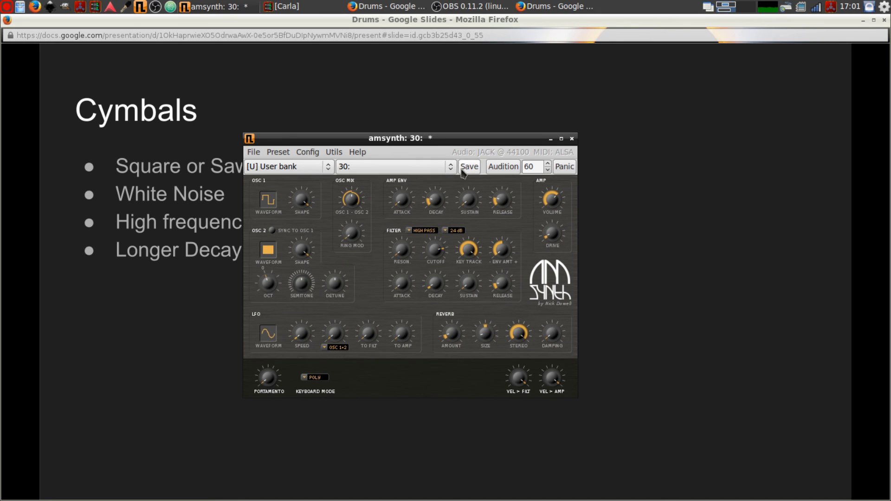
- Save the cymbal patch in slot 30, rename the preset Hat1, and save it again under that name
{"action": "left_click", "coordinate": [469, 166]}
{"action": "left_click", "coordinate": [288, 153]}
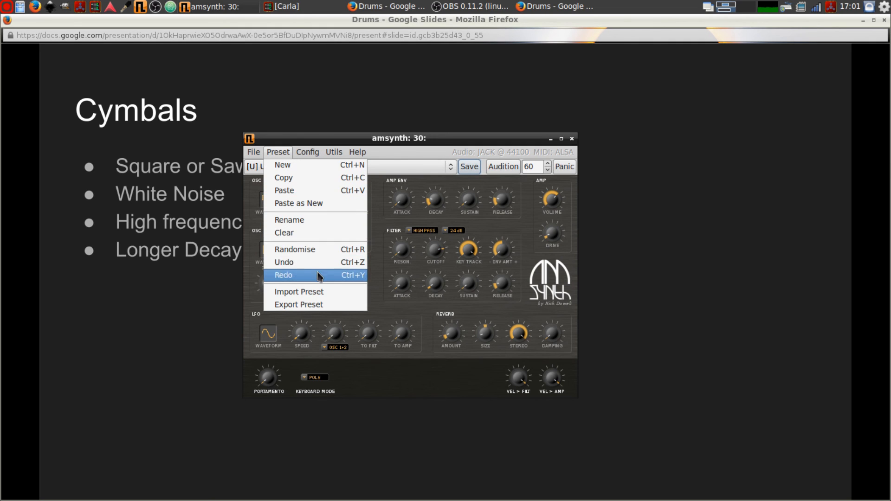
{"action": "left_click", "coordinate": [313, 220]}
{"action": "type", "text": "H"}
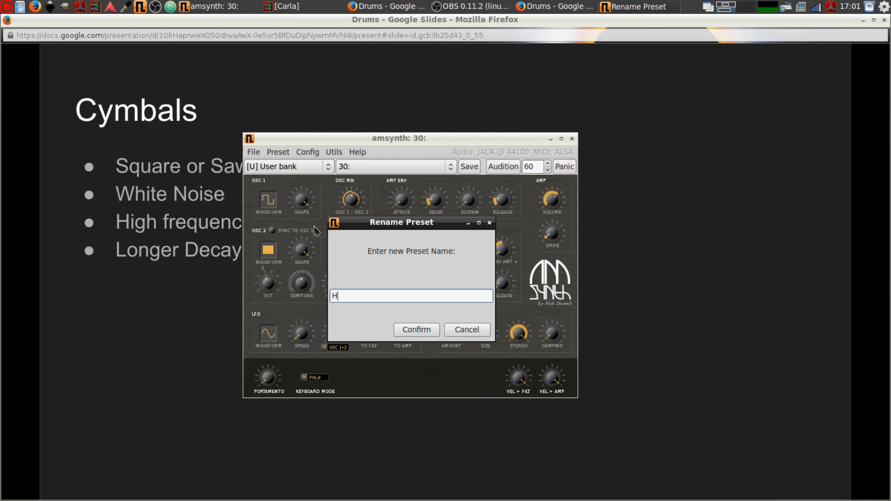
{"action": "type", "text": "at1"}
{"action": "left_click", "coordinate": [417, 330]}
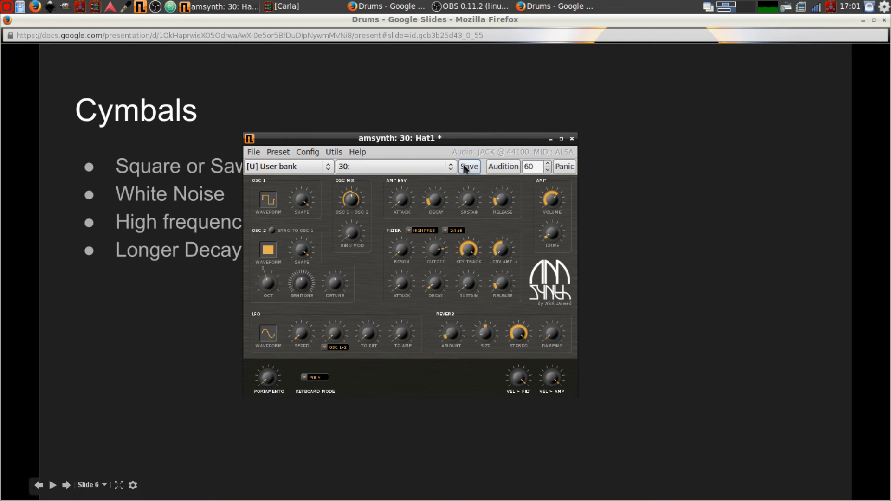
{"action": "left_click", "coordinate": [465, 169]}
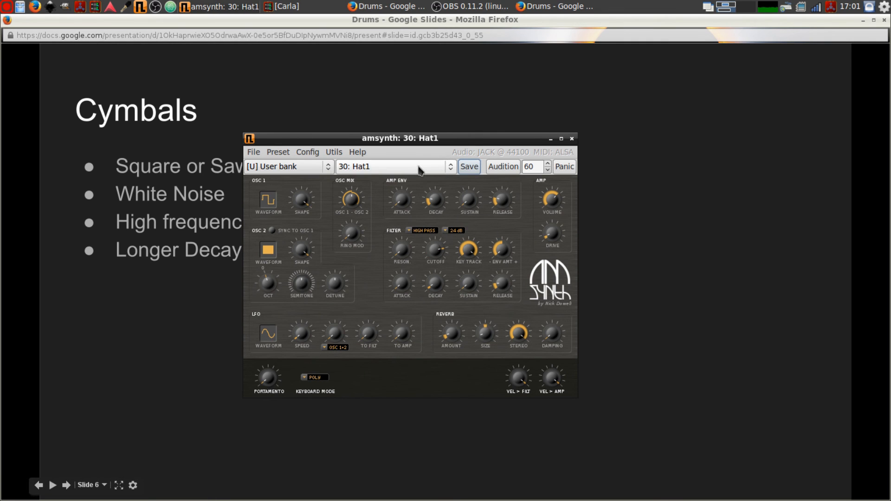
- Load the saved KickTom1, Snare1 and Hat1 presets in turn to review the drum sounds
{"action": "left_click", "coordinate": [449, 169]}
{"action": "left_click", "coordinate": [395, 295]}
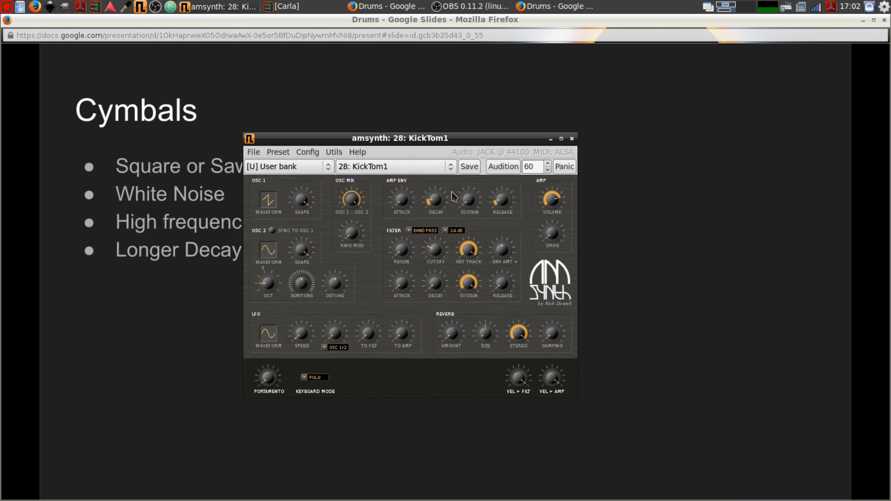
{"action": "left_click", "coordinate": [409, 172]}
{"action": "left_click", "coordinate": [448, 245]}
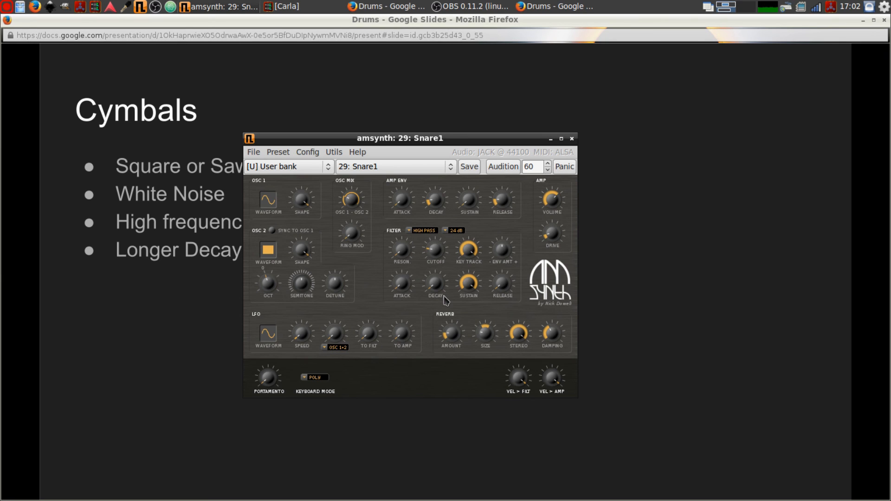
{"action": "left_click", "coordinate": [429, 163]}
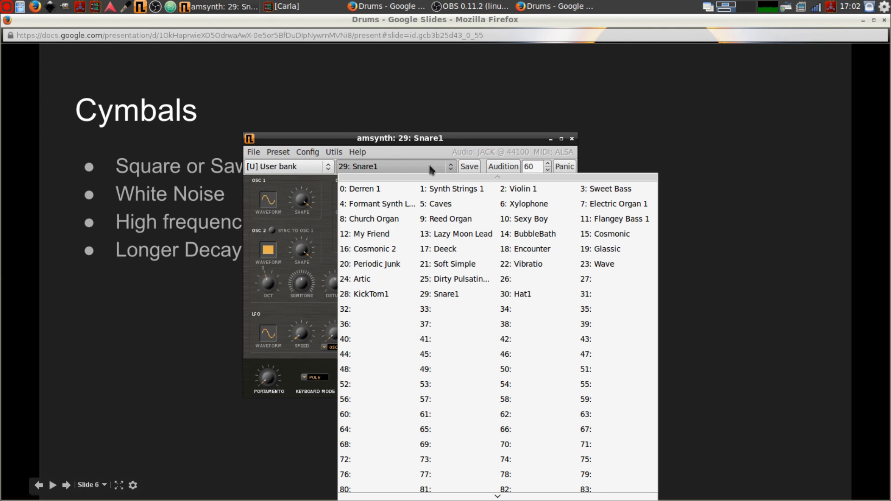
{"action": "left_click", "coordinate": [521, 297]}
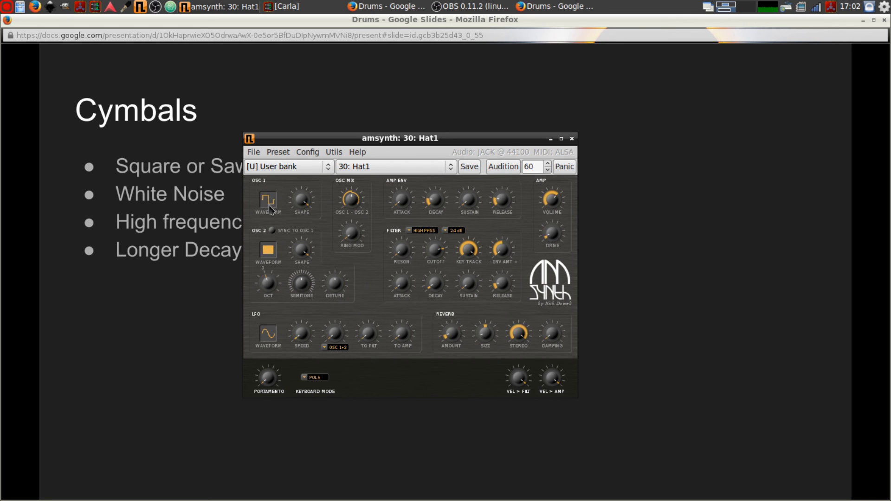
- Switch Hat1's oscillator 1 to white noise and oscillator 2 to square / pulse with a raised octave, and save the preset
{"action": "left_click", "coordinate": [273, 253]}
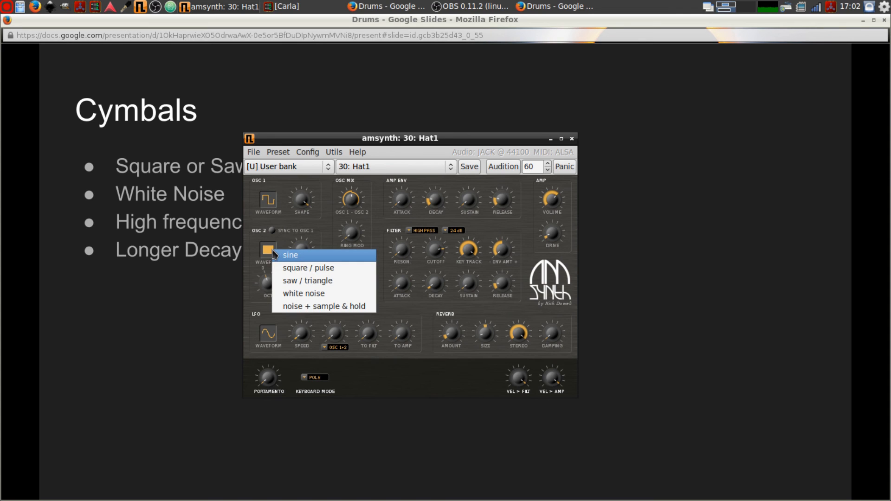
{"action": "left_click", "coordinate": [286, 268]}
{"action": "left_click", "coordinate": [270, 203]}
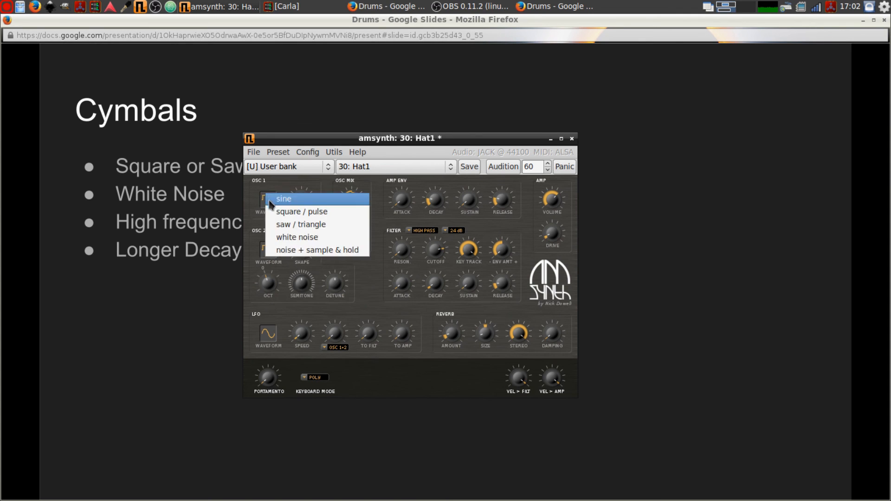
{"action": "left_click", "coordinate": [291, 237]}
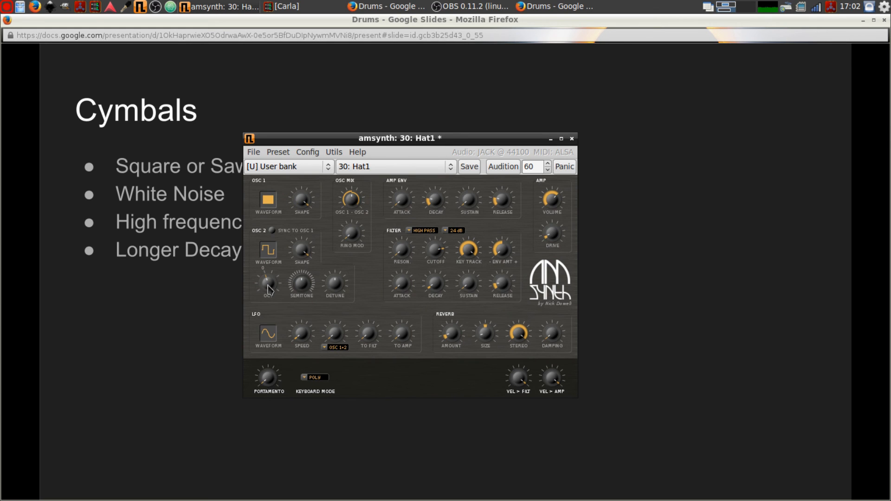
{"action": "left_click_drag", "start_coordinate": [268, 285], "coordinate": [267, 274]}
{"action": "left_click", "coordinate": [470, 166]}
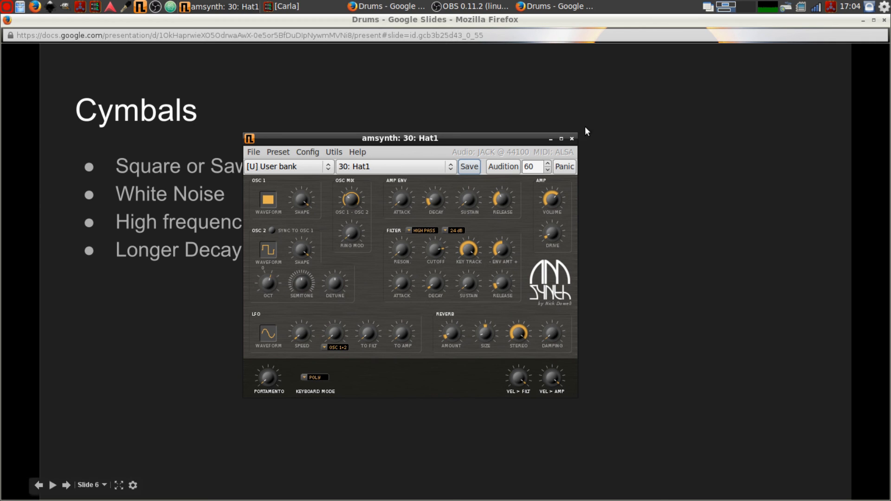
- Switch to the Google Slides presentation and advance past "Putting it All Together" to the "Keep in Contact" slide
{"action": "left_click", "coordinate": [624, 195]}
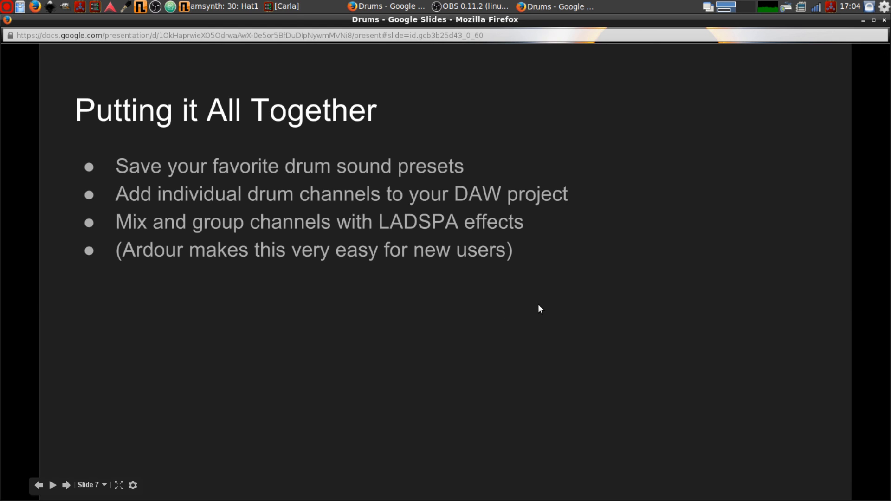
{"action": "key", "text": "Right"}
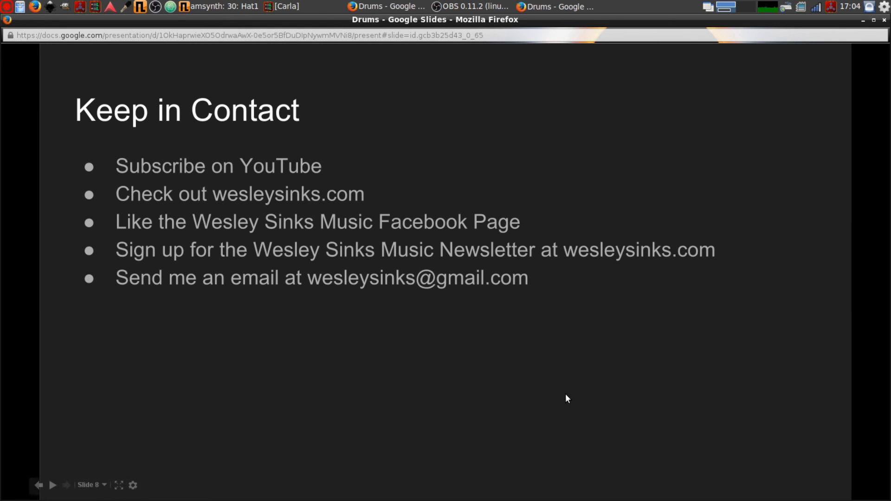